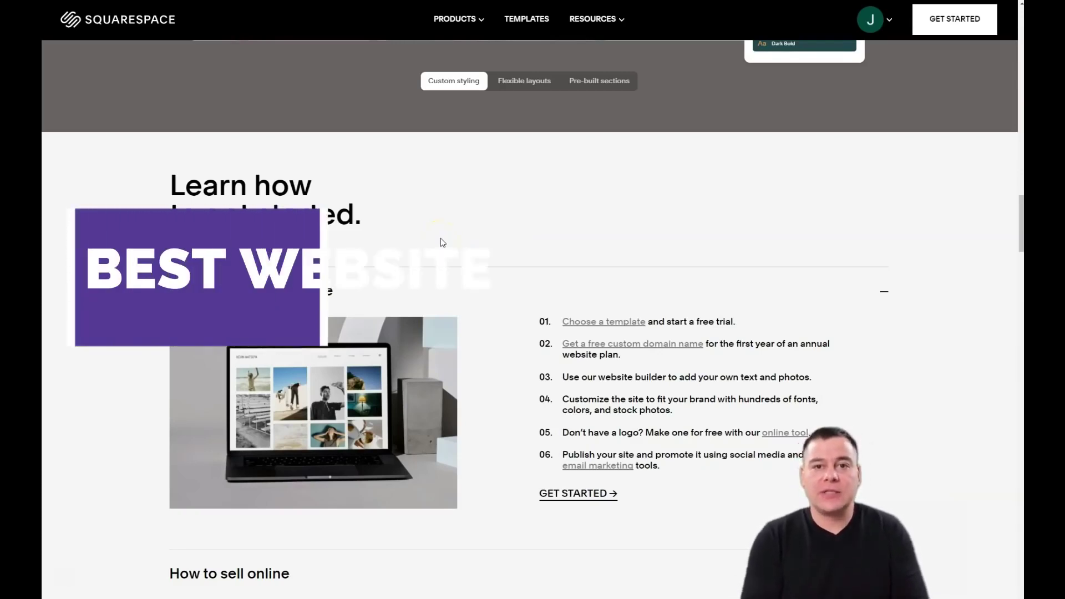
Step: Look through the Squarespace homepage from its opening banner to the footer, including the website-building and online-selling sections
{"action": "scroll", "coordinate": [530, 388], "scroll_direction": "up", "scroll_amount": 15}
{"action": "scroll", "coordinate": [433, 206], "scroll_direction": "up", "scroll_amount": 3}
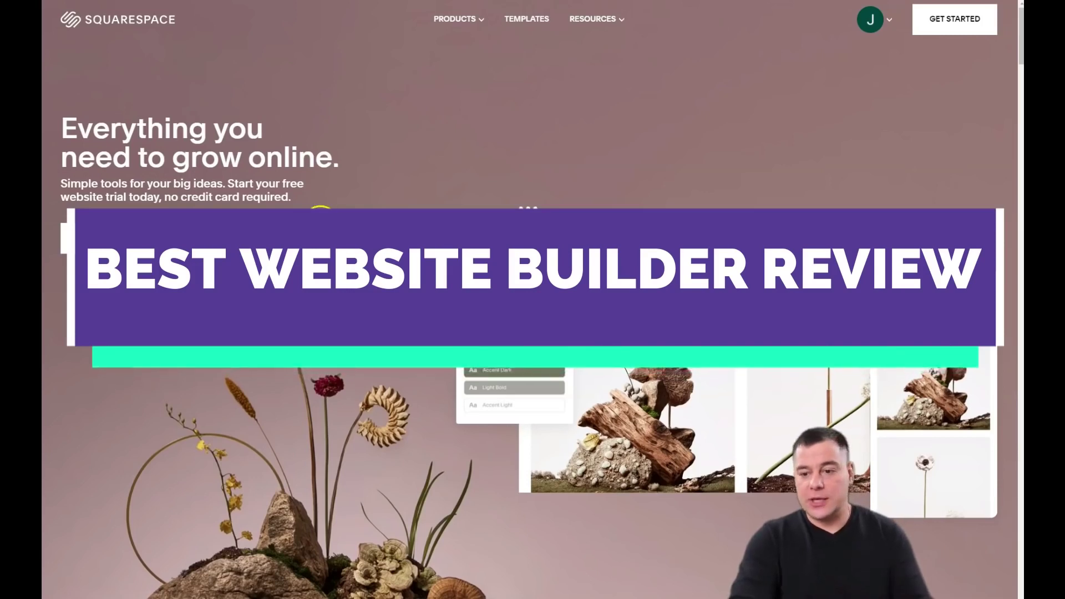
{"action": "scroll", "coordinate": [321, 211], "scroll_direction": "down", "scroll_amount": 8}
{"action": "scroll", "coordinate": [321, 211], "scroll_direction": "down", "scroll_amount": 15}
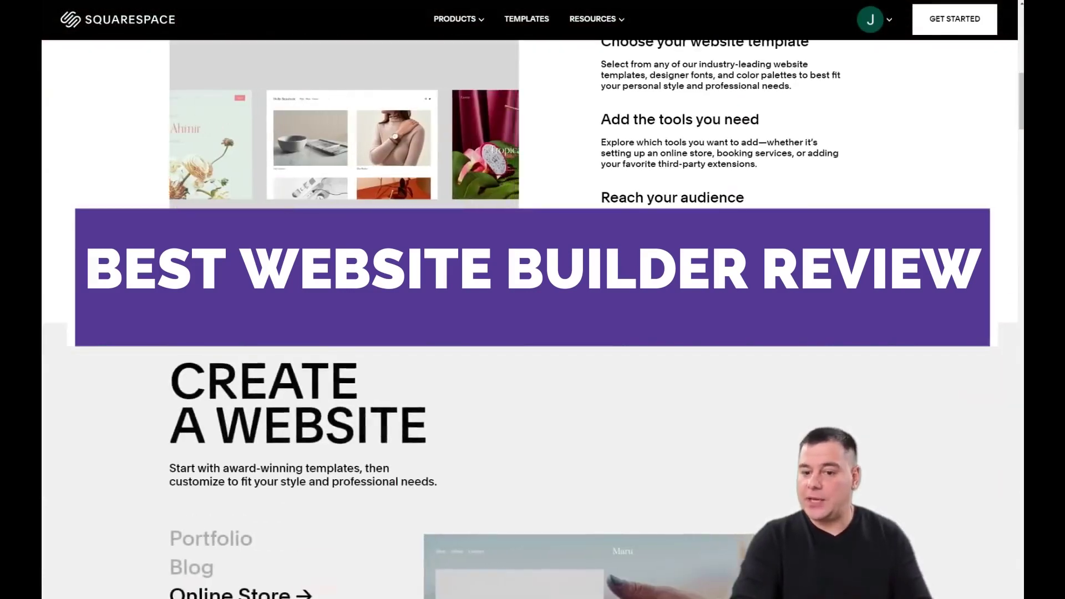
{"action": "scroll", "coordinate": [441, 231], "scroll_direction": "down", "scroll_amount": 16}
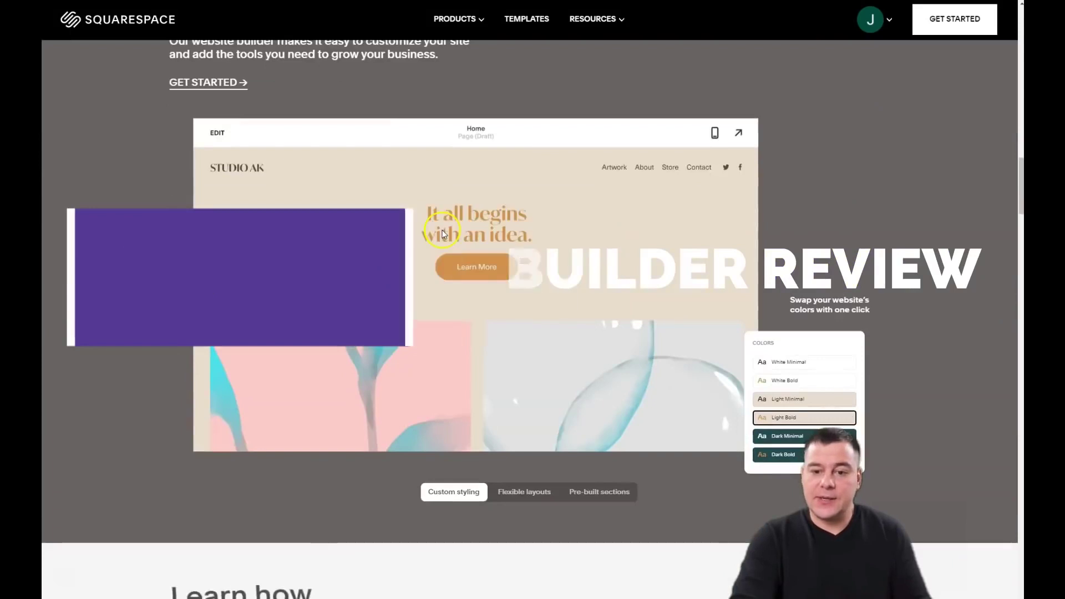
{"action": "scroll", "coordinate": [441, 230], "scroll_direction": "down", "scroll_amount": 4}
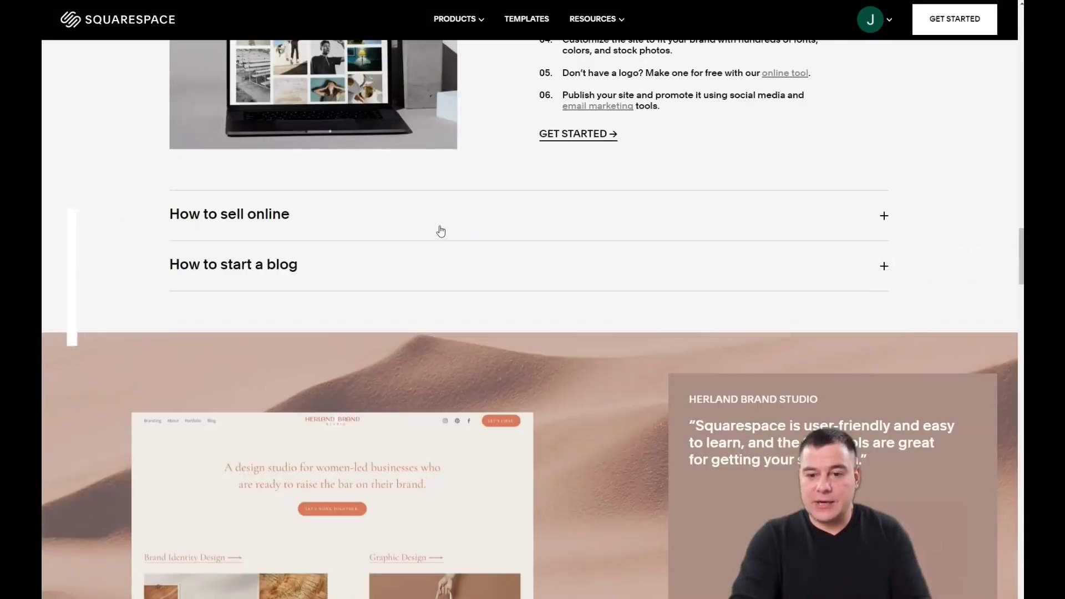
{"action": "scroll", "coordinate": [440, 231], "scroll_direction": "down", "scroll_amount": 14}
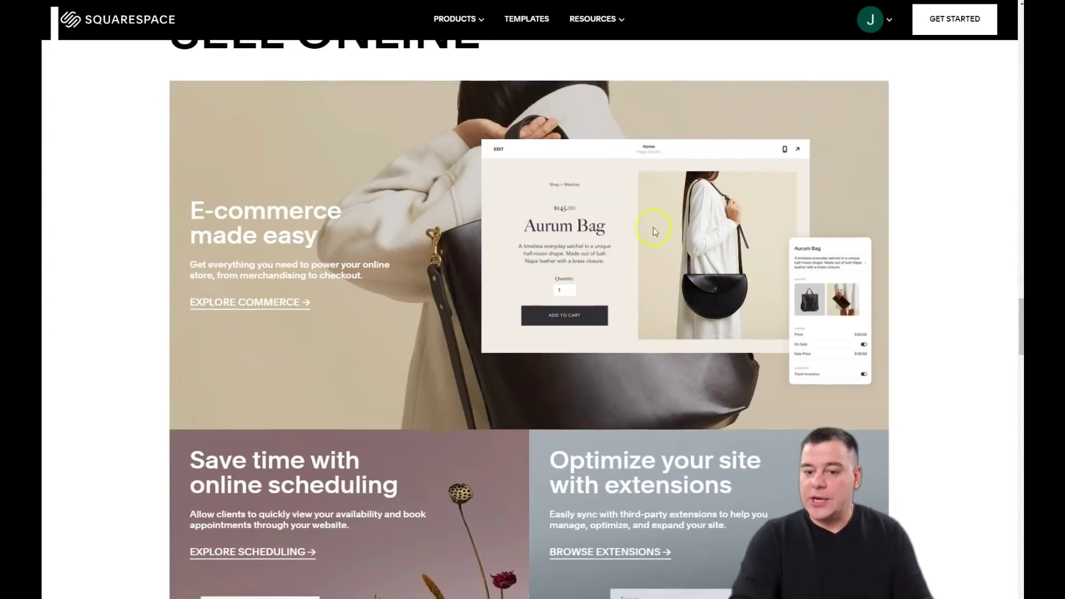
{"action": "scroll", "coordinate": [634, 220], "scroll_direction": "down", "scroll_amount": 20}
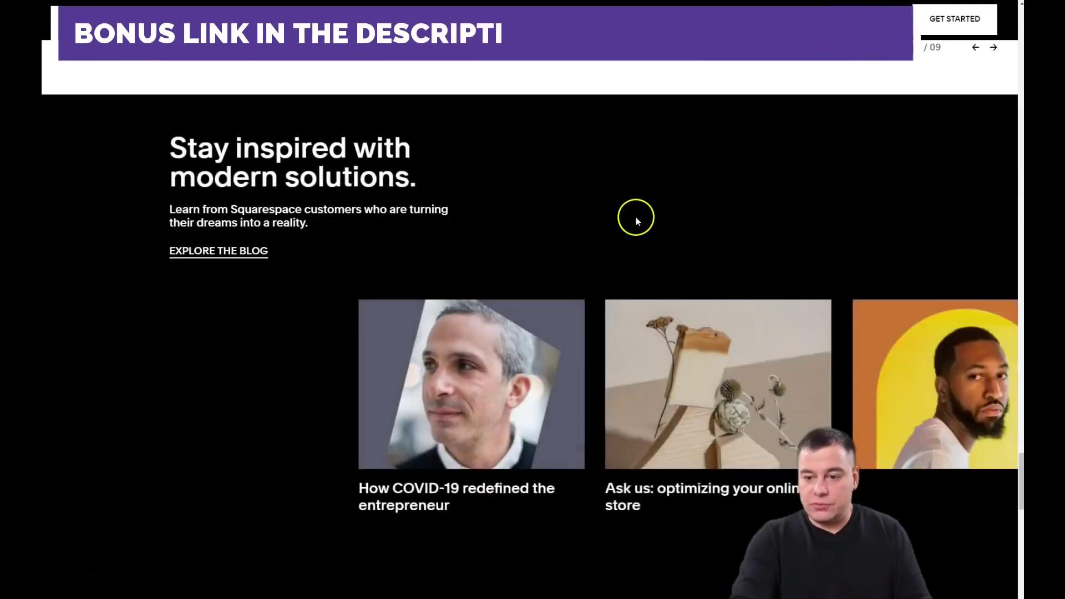
{"action": "scroll", "coordinate": [637, 221], "scroll_direction": "down", "scroll_amount": 18}
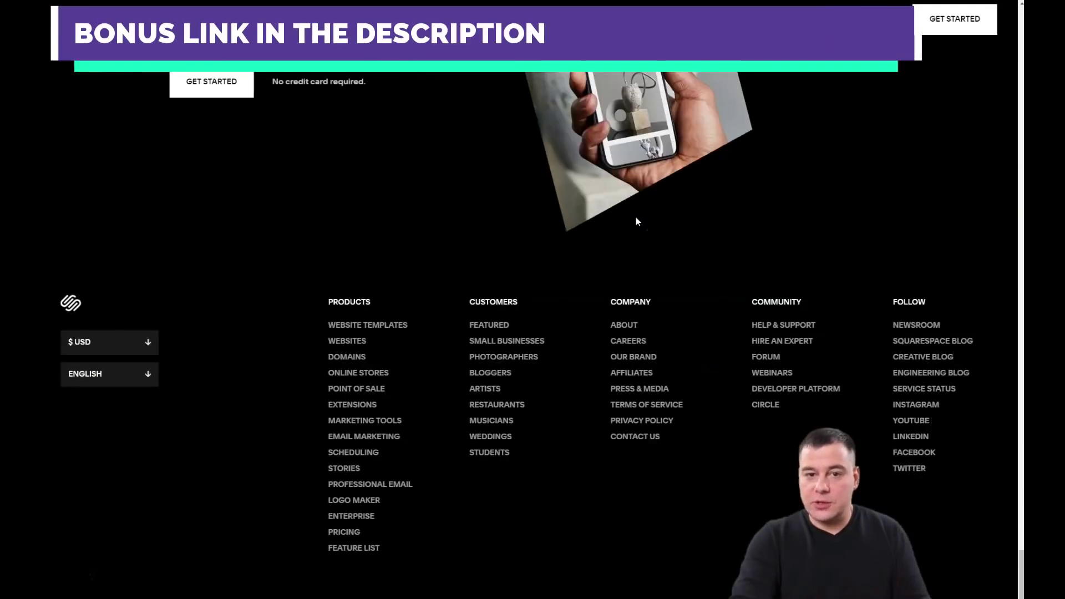
Step: Open the website template gallery and browse the Popular Designs templates
{"action": "left_click", "coordinate": [534, 296]}
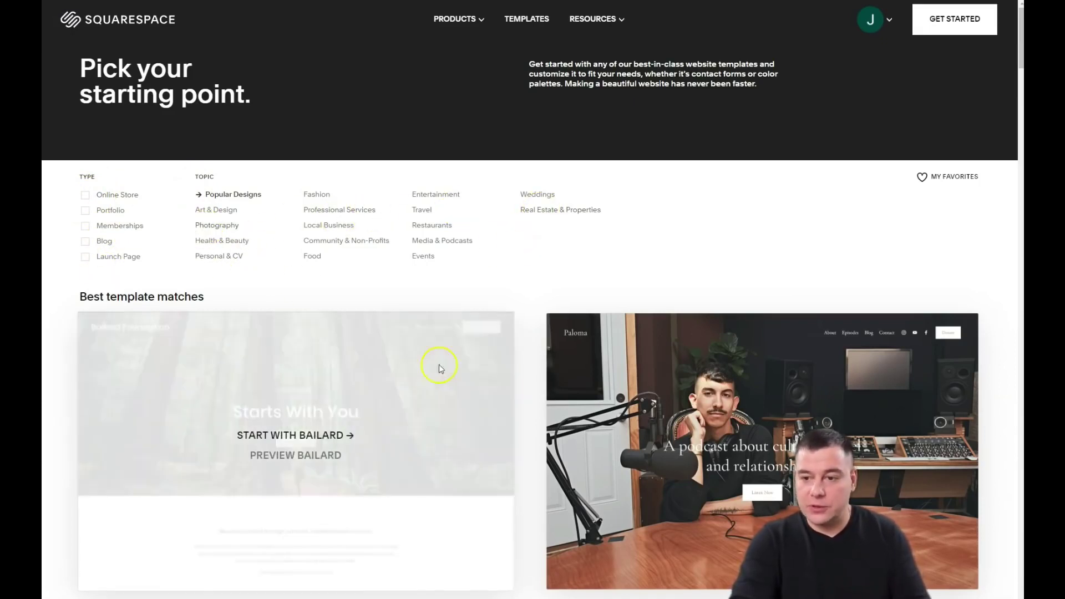
{"action": "scroll", "coordinate": [513, 369], "scroll_direction": "down", "scroll_amount": 5}
{"action": "scroll", "coordinate": [520, 367], "scroll_direction": "down", "scroll_amount": 15}
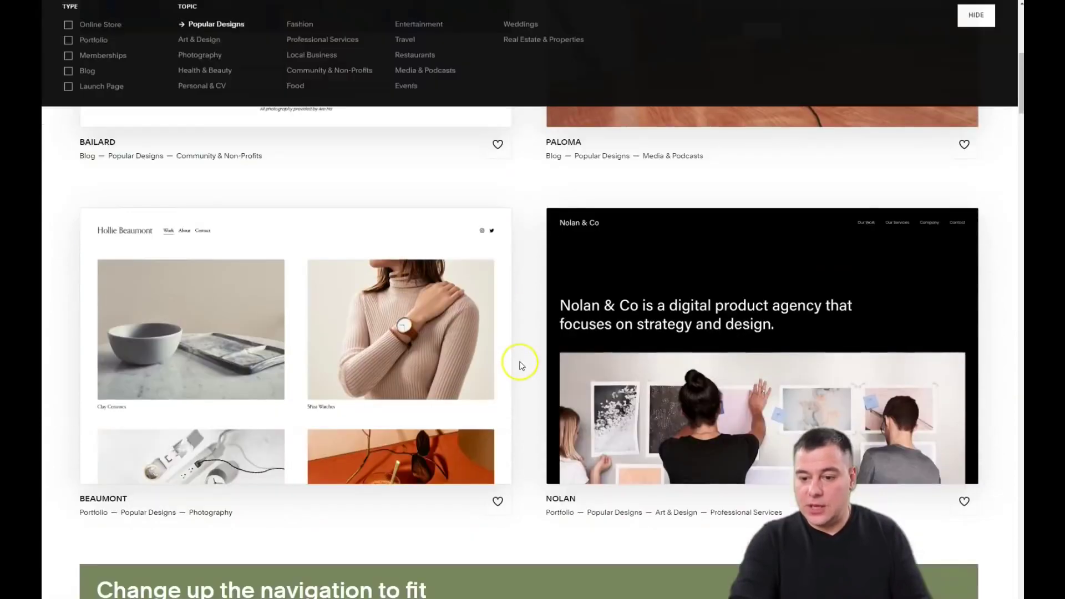
{"action": "scroll", "coordinate": [534, 315], "scroll_direction": "down", "scroll_amount": 9}
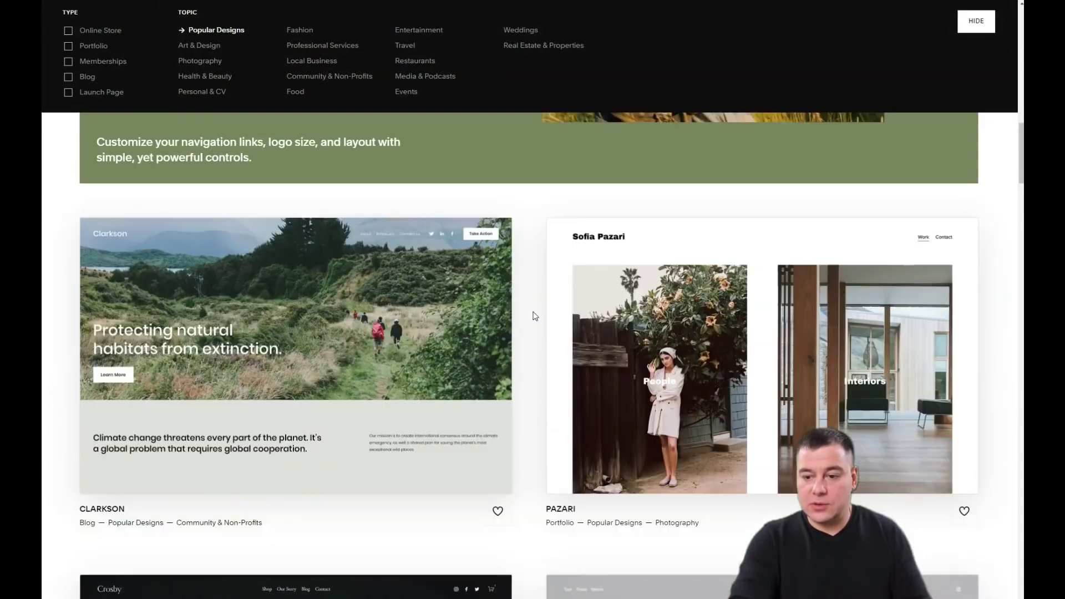
{"action": "scroll", "coordinate": [535, 315], "scroll_direction": "down", "scroll_amount": 6}
{"action": "scroll", "coordinate": [530, 322], "scroll_direction": "up", "scroll_amount": 20}
{"action": "scroll", "coordinate": [530, 322], "scroll_direction": "up", "scroll_amount": 5}
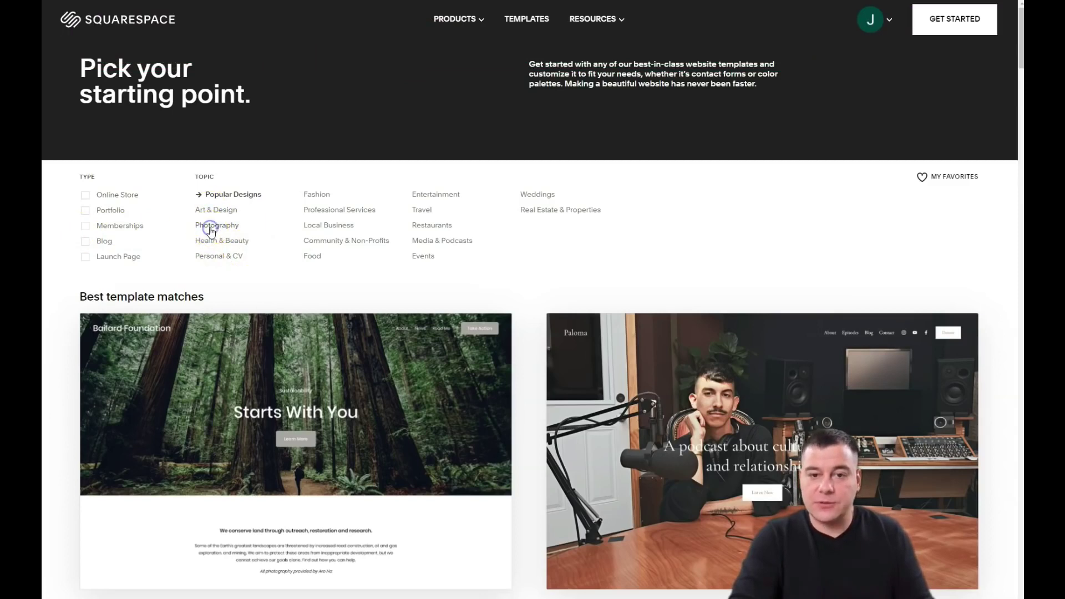
Step: Filter the templates by the Photography topic and start a site with the Quincy template
{"action": "left_click", "coordinate": [244, 226]}
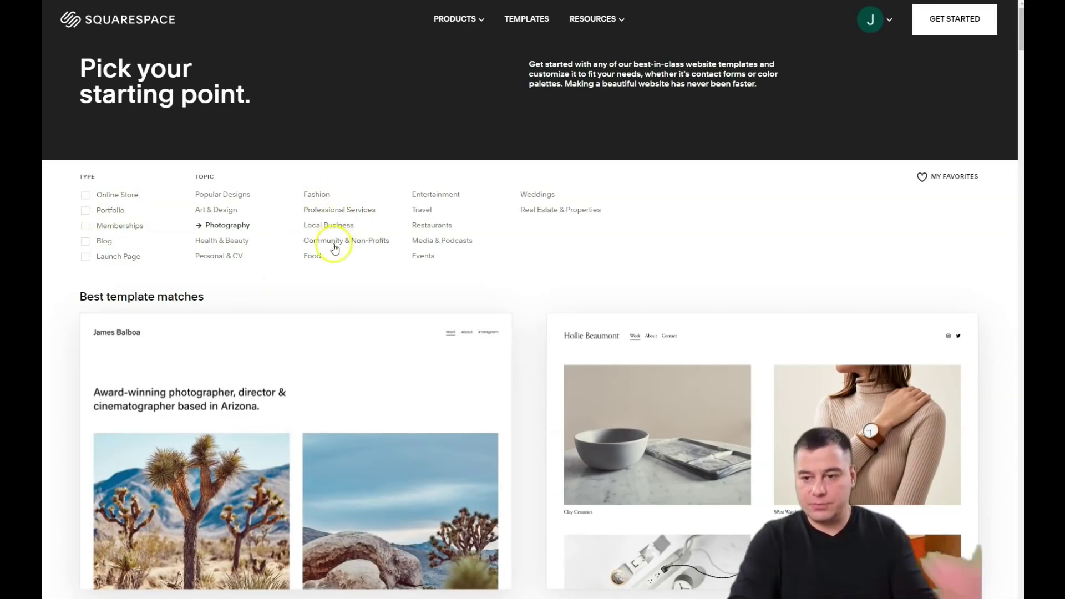
{"action": "scroll", "coordinate": [335, 249], "scroll_direction": "down", "scroll_amount": 4}
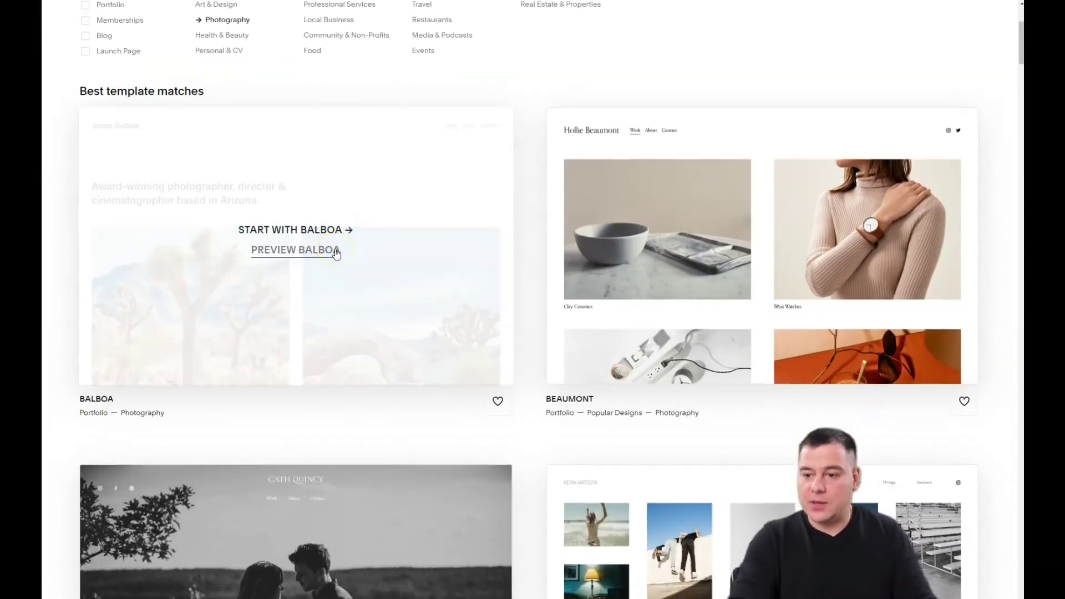
{"action": "scroll", "coordinate": [337, 252], "scroll_direction": "down", "scroll_amount": 2}
{"action": "scroll", "coordinate": [336, 252], "scroll_direction": "down", "scroll_amount": 3}
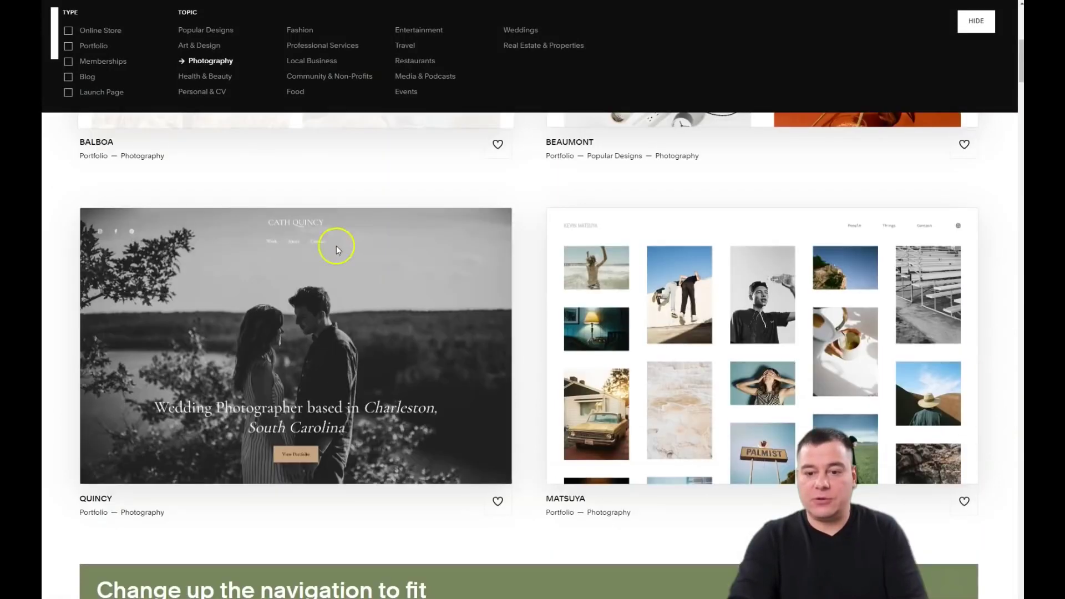
{"action": "mouse_move", "coordinate": [338, 247]}
{"action": "scroll", "coordinate": [339, 255], "scroll_direction": "down", "scroll_amount": 2}
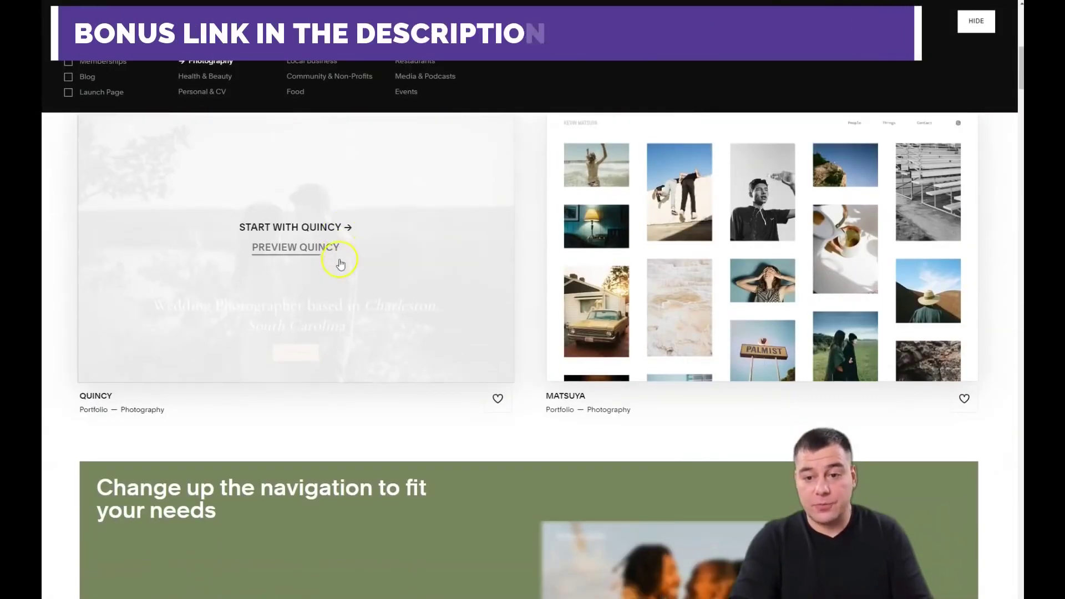
{"action": "scroll", "coordinate": [348, 256], "scroll_direction": "down", "scroll_amount": 5}
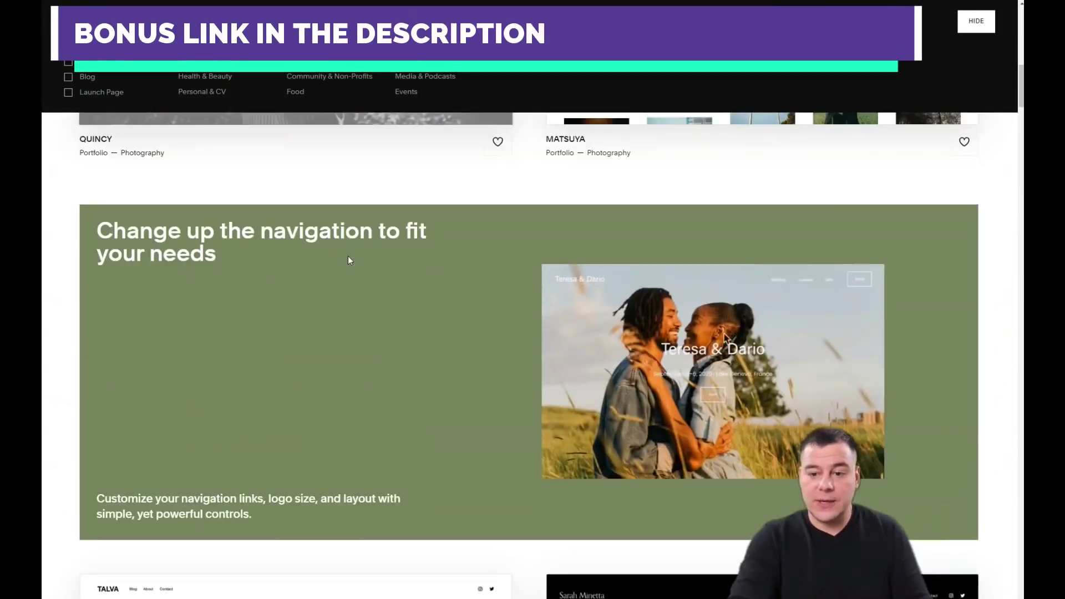
{"action": "scroll", "coordinate": [349, 257], "scroll_direction": "down", "scroll_amount": 6}
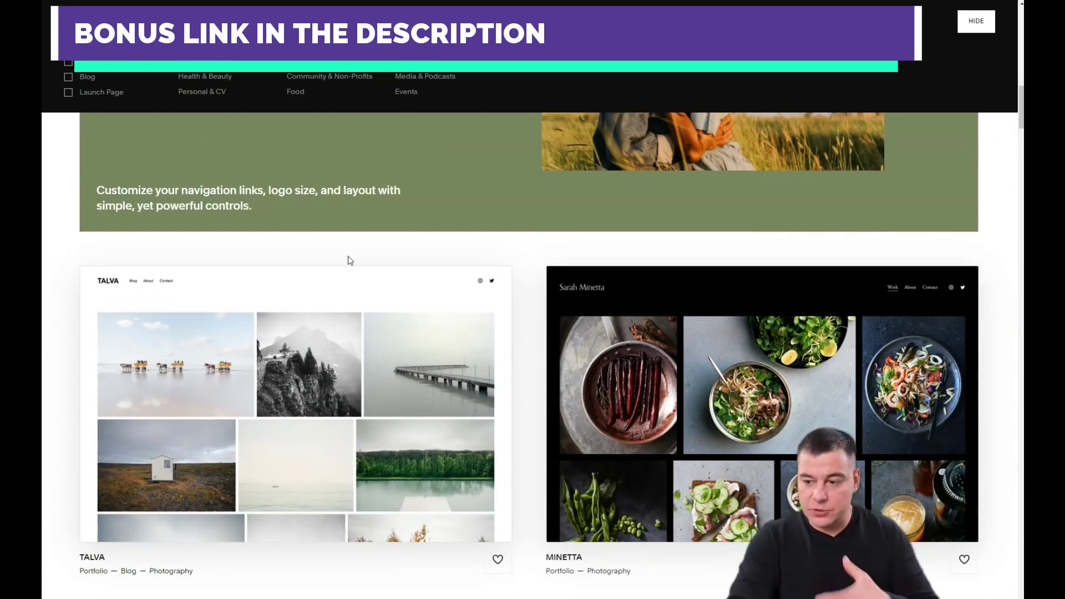
{"action": "scroll", "coordinate": [350, 260], "scroll_direction": "up", "scroll_amount": 11}
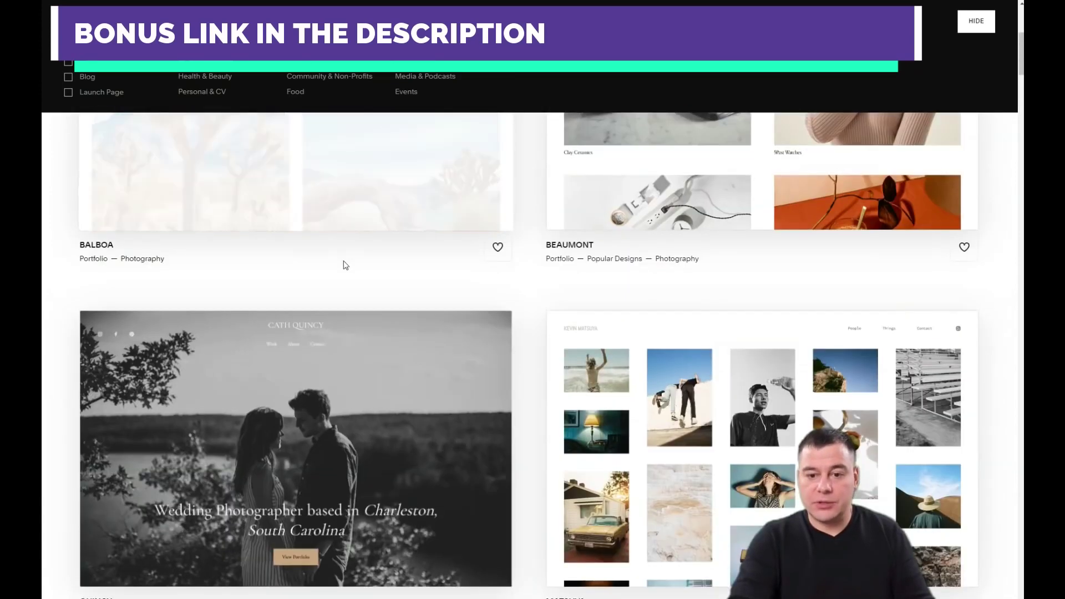
{"action": "scroll", "coordinate": [345, 265], "scroll_direction": "down", "scroll_amount": 2}
{"action": "mouse_move", "coordinate": [178, 312]}
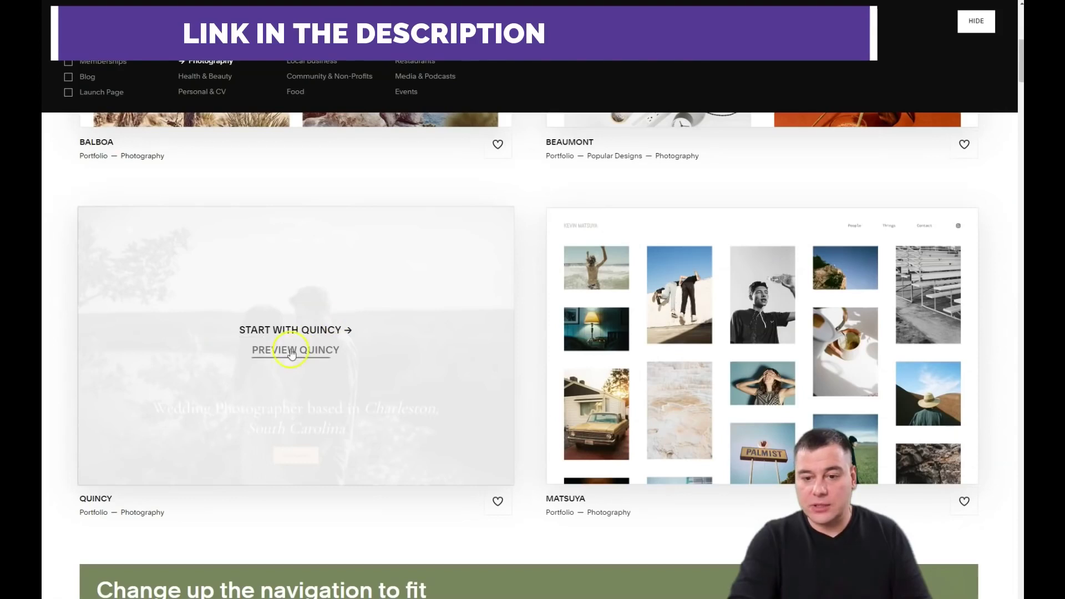
{"action": "left_click", "coordinate": [288, 332]}
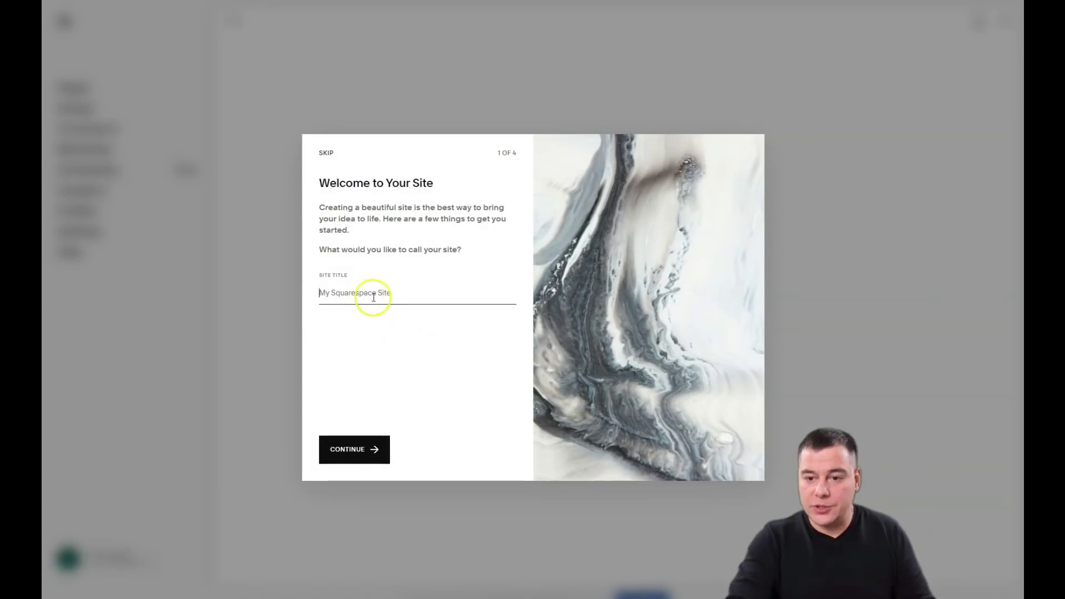
Step: Title the site "Photographer" and go through the welcome introduction to the site editor
{"action": "type", "text": "Photographer"}
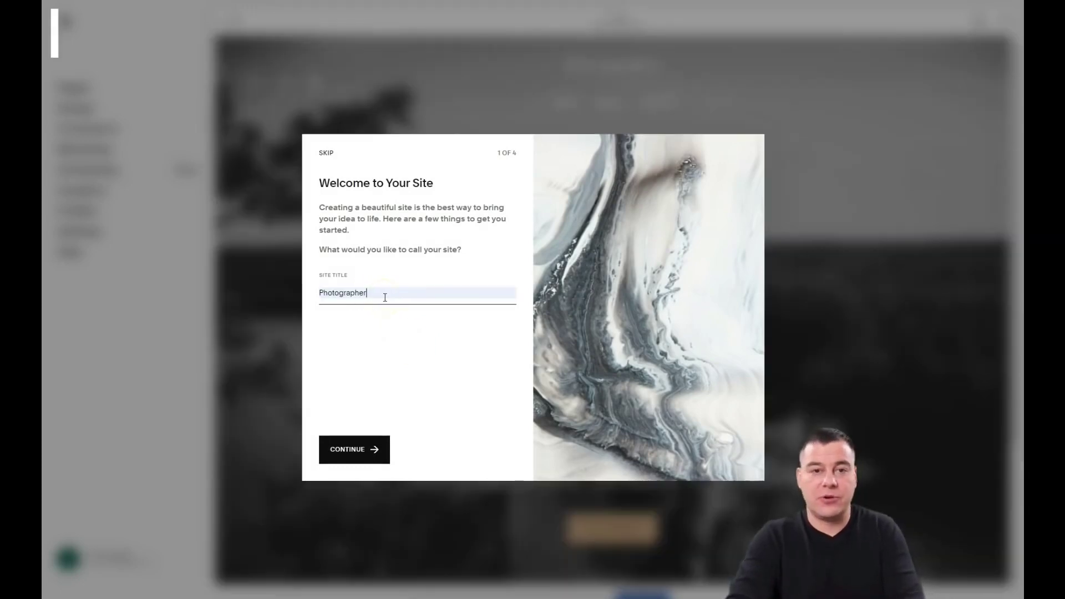
{"action": "left_click", "coordinate": [354, 448]}
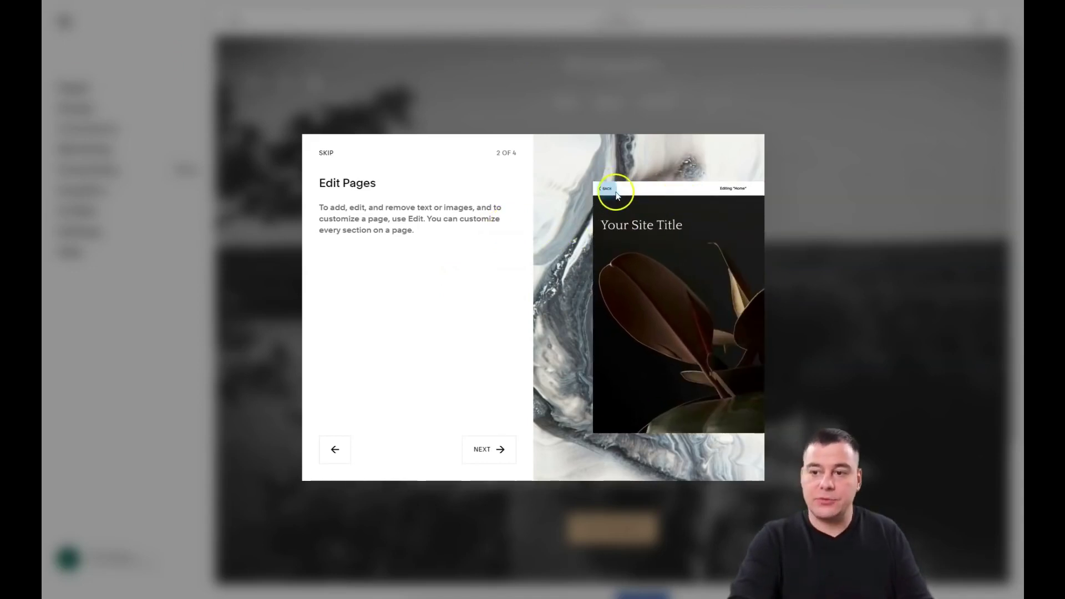
{"action": "left_click", "coordinate": [485, 450]}
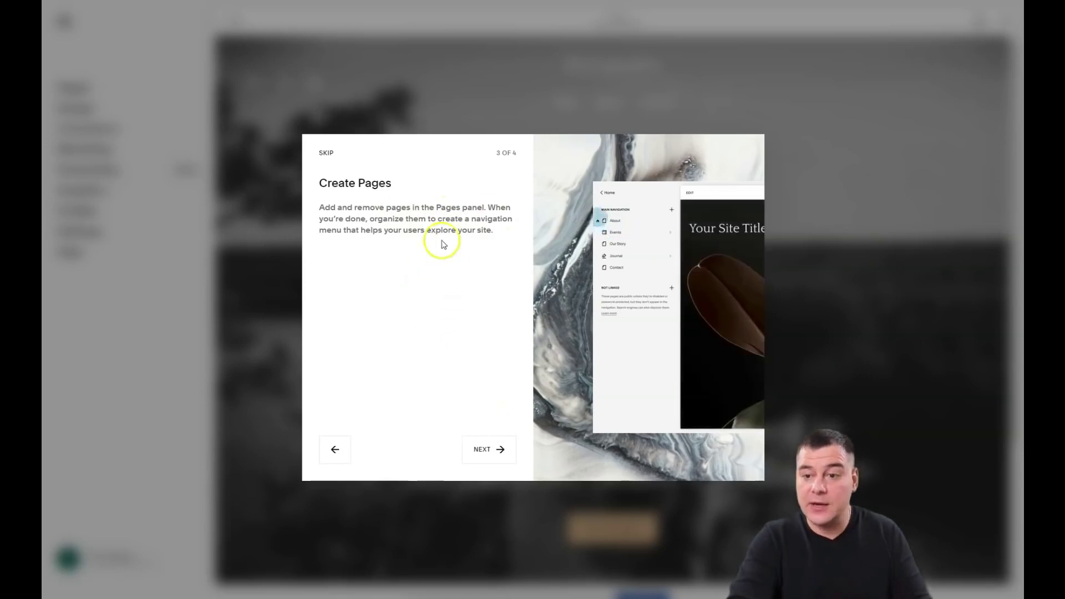
{"action": "left_click", "coordinate": [485, 448]}
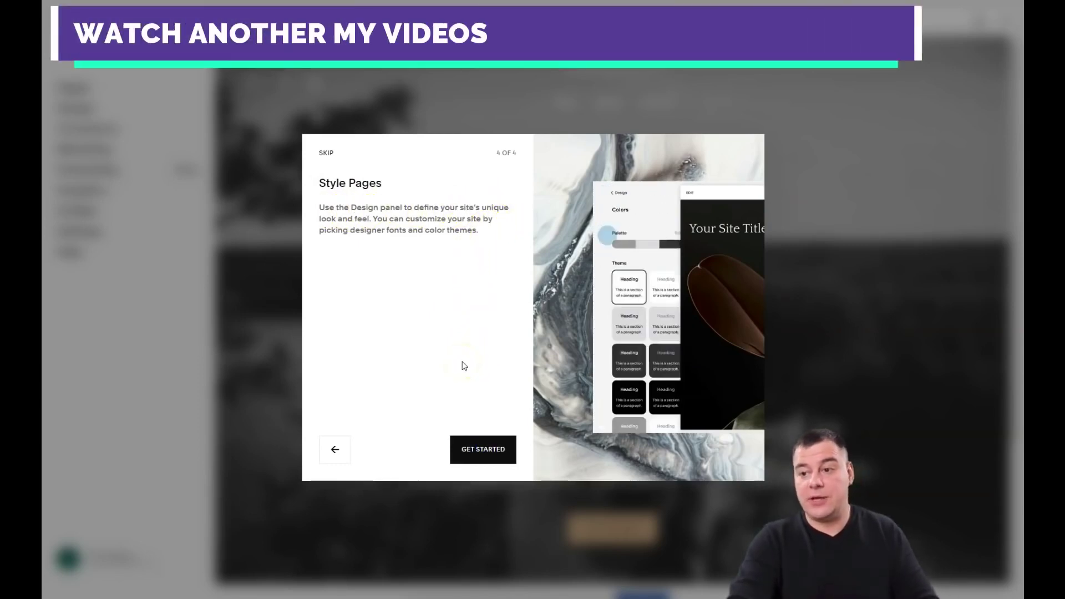
{"action": "left_click", "coordinate": [480, 455]}
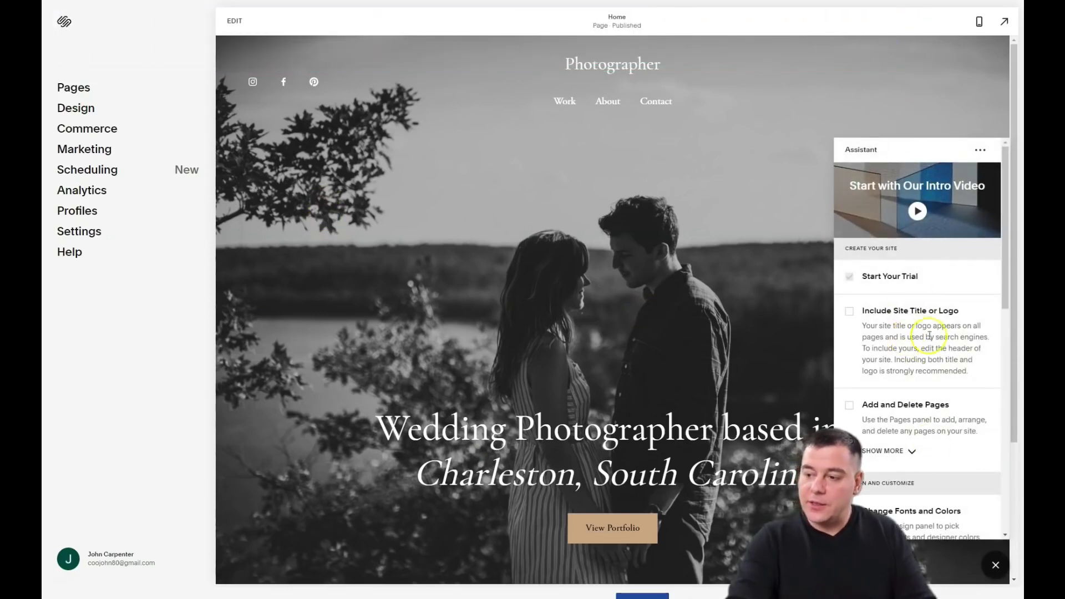
Step: Review the Assistant's setup checklist from Create Your Site through Finalize and Launch, and close it
{"action": "left_click", "coordinate": [996, 567]}
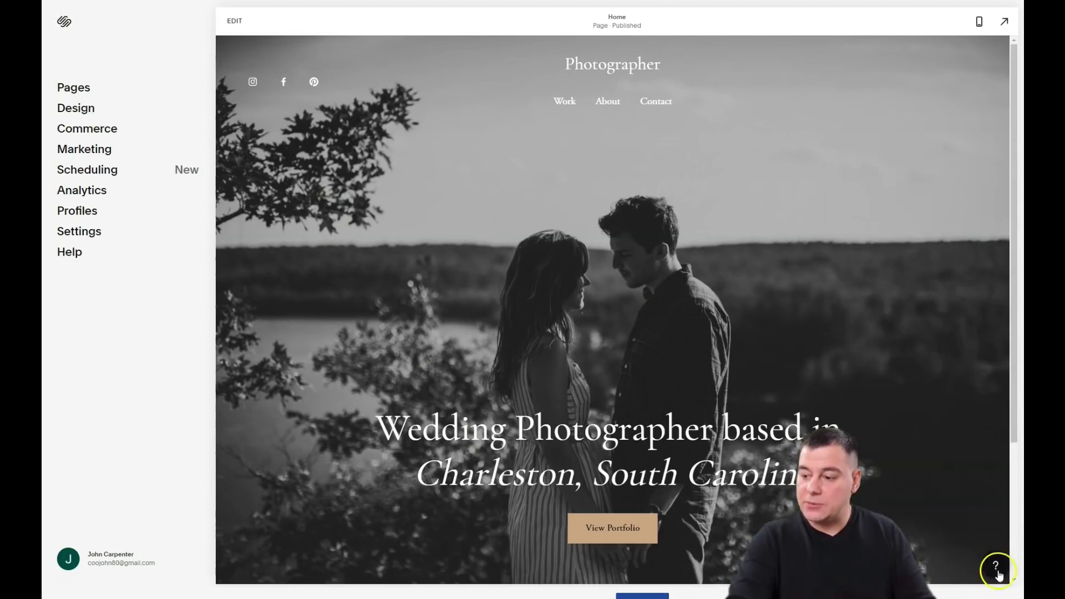
{"action": "left_click", "coordinate": [996, 567]}
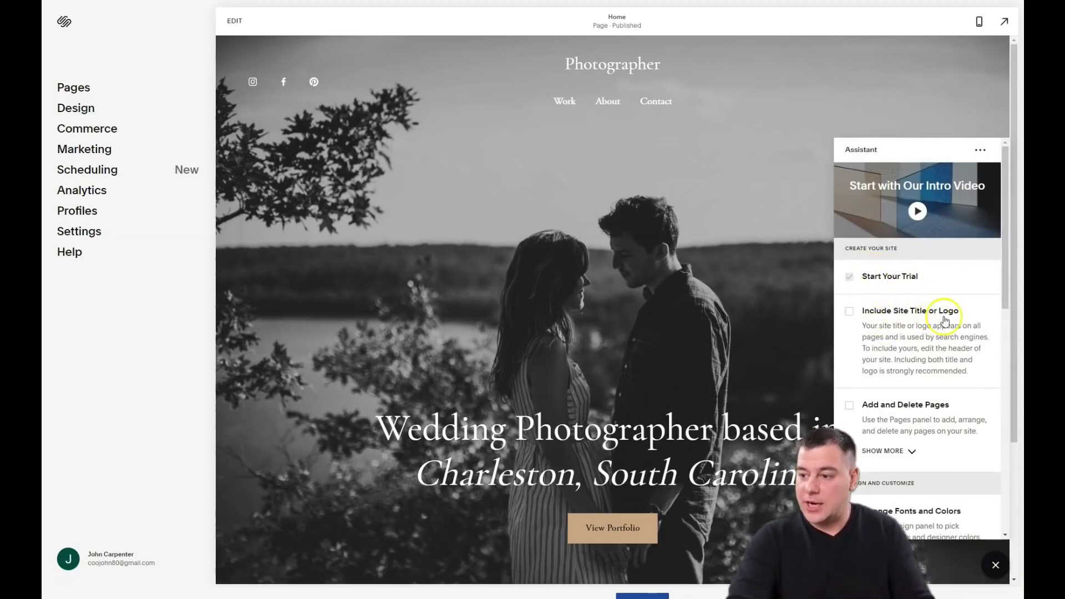
{"action": "scroll", "coordinate": [919, 348], "scroll_direction": "down", "scroll_amount": 2}
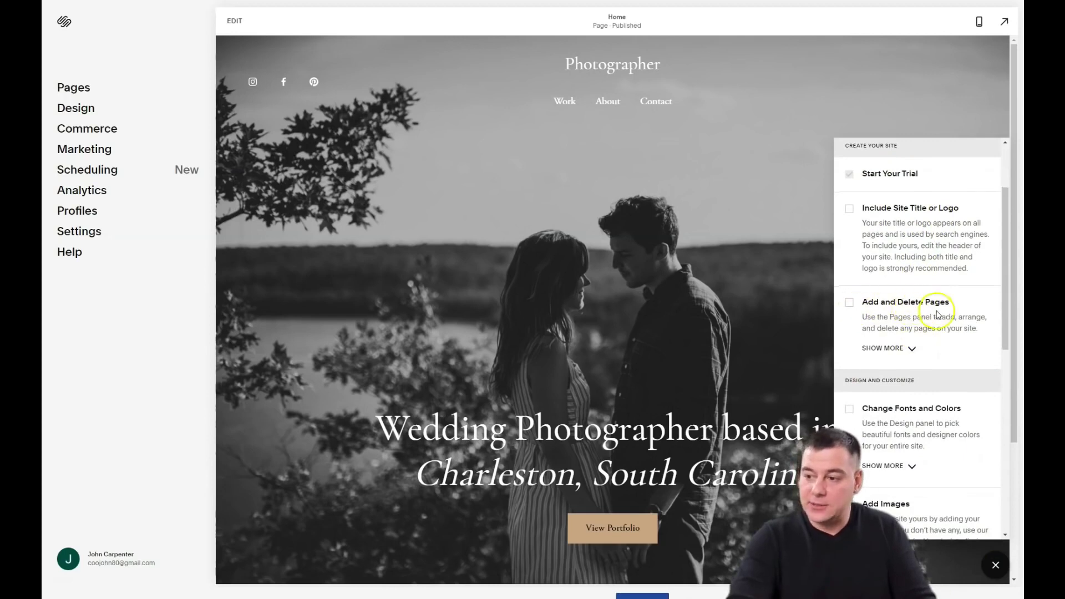
{"action": "scroll", "coordinate": [937, 314], "scroll_direction": "down", "scroll_amount": 2}
{"action": "scroll", "coordinate": [943, 314], "scroll_direction": "down", "scroll_amount": 2}
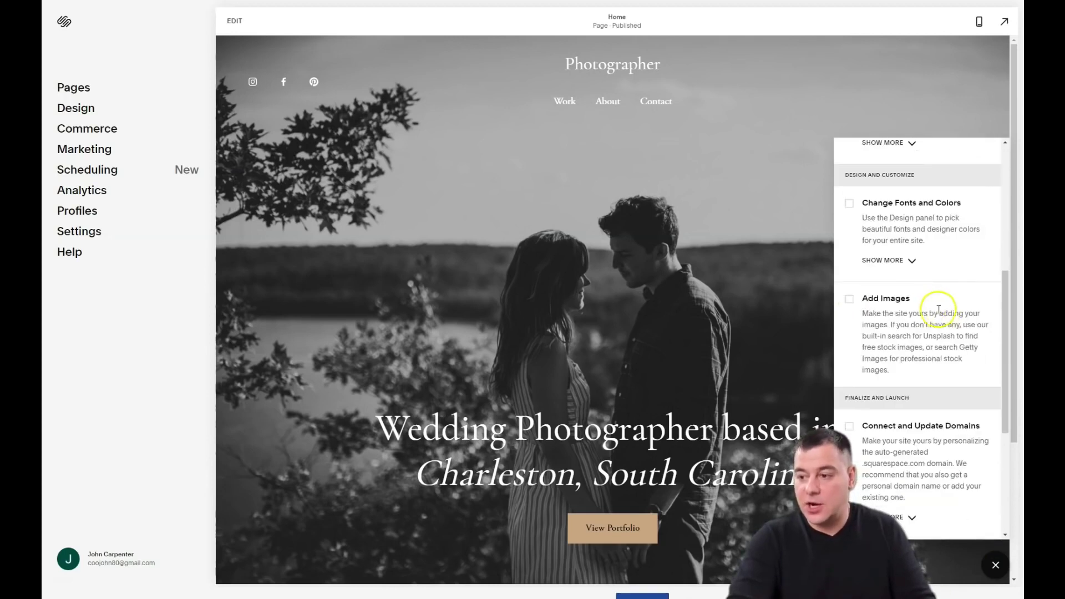
{"action": "scroll", "coordinate": [915, 304], "scroll_direction": "down", "scroll_amount": 4}
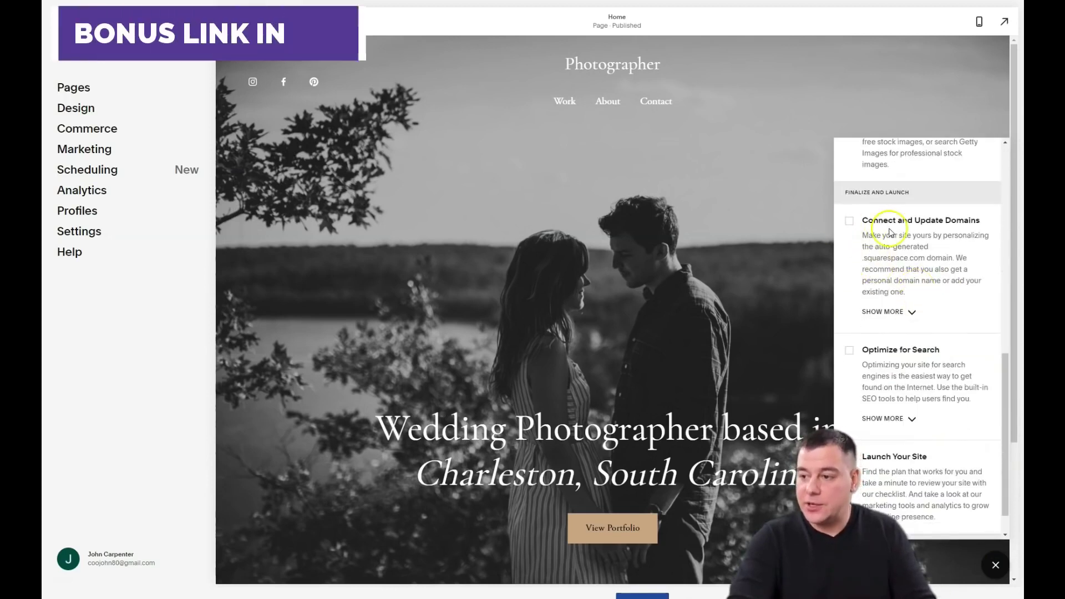
{"action": "scroll", "coordinate": [865, 363], "scroll_direction": "down", "scroll_amount": 1}
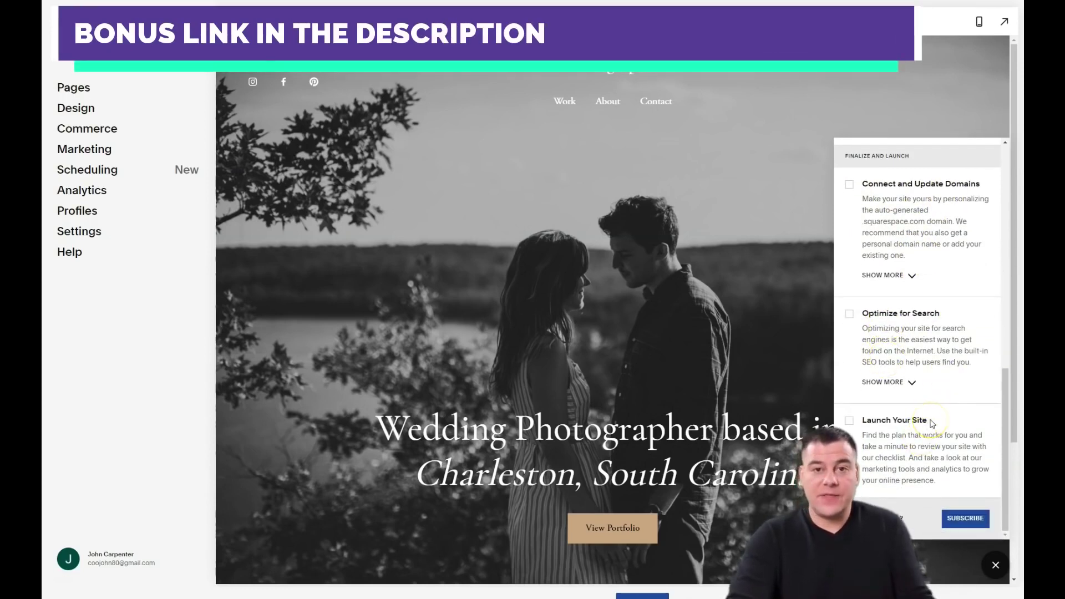
{"action": "left_click", "coordinate": [995, 566]}
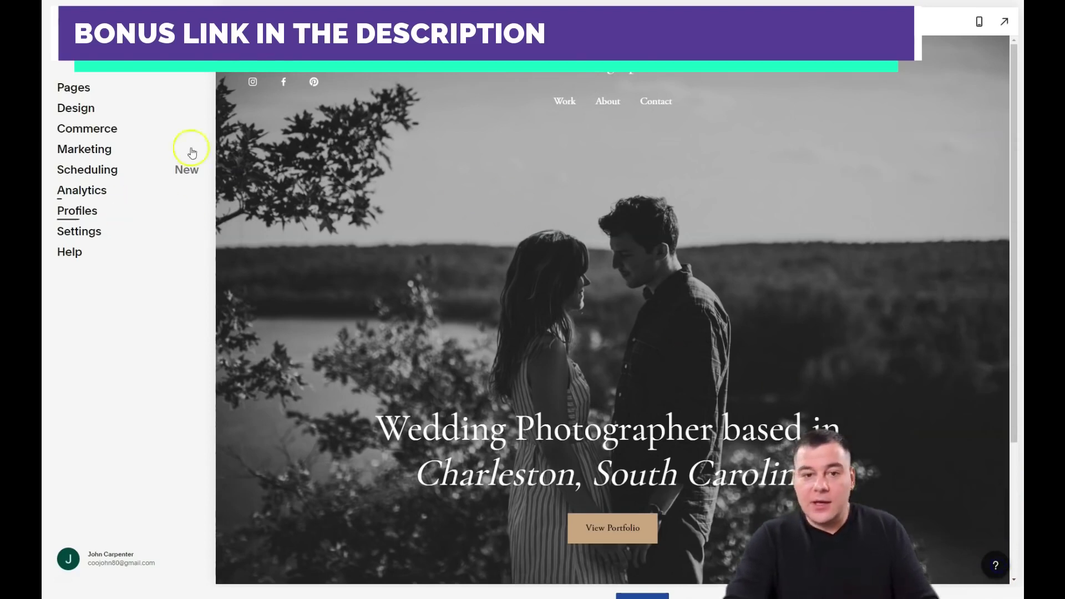
Step: Show the site's list of pages and open the Home page for editing
{"action": "left_click", "coordinate": [69, 90]}
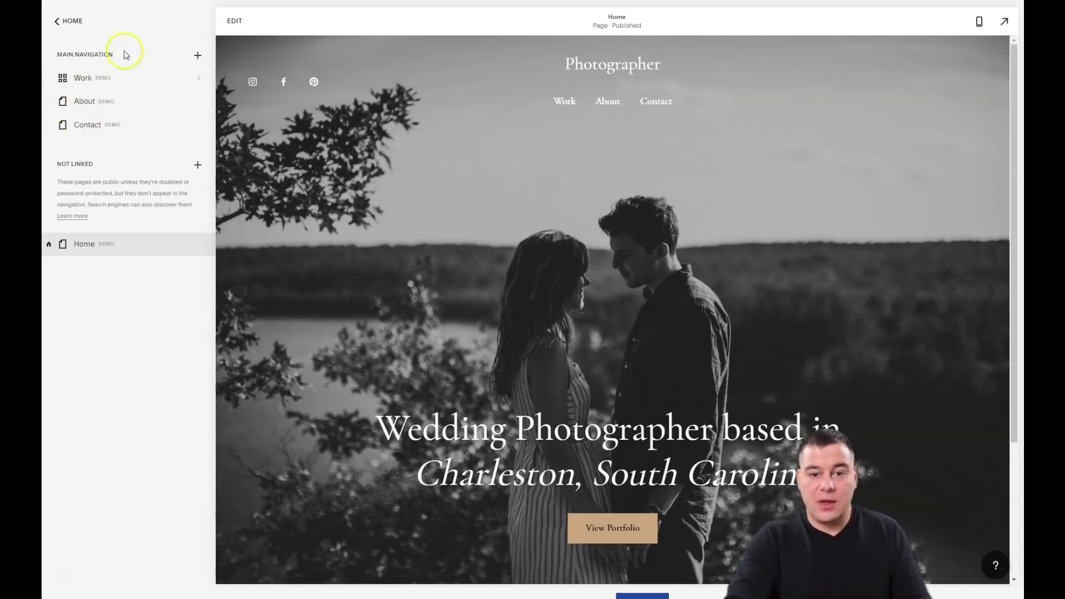
{"action": "left_click", "coordinate": [237, 27]}
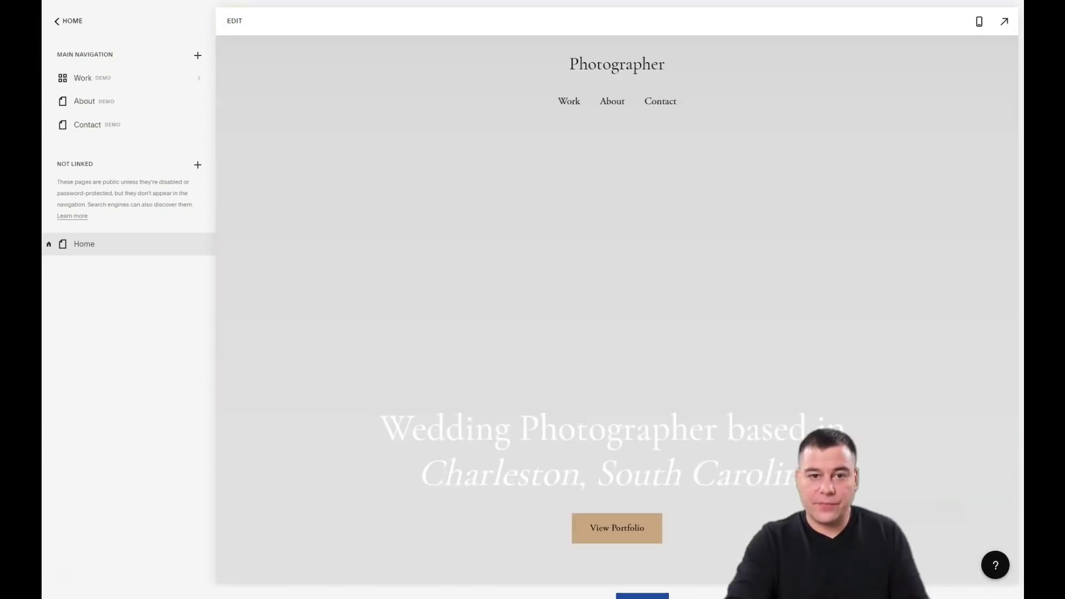
{"action": "left_click", "coordinate": [234, 20]}
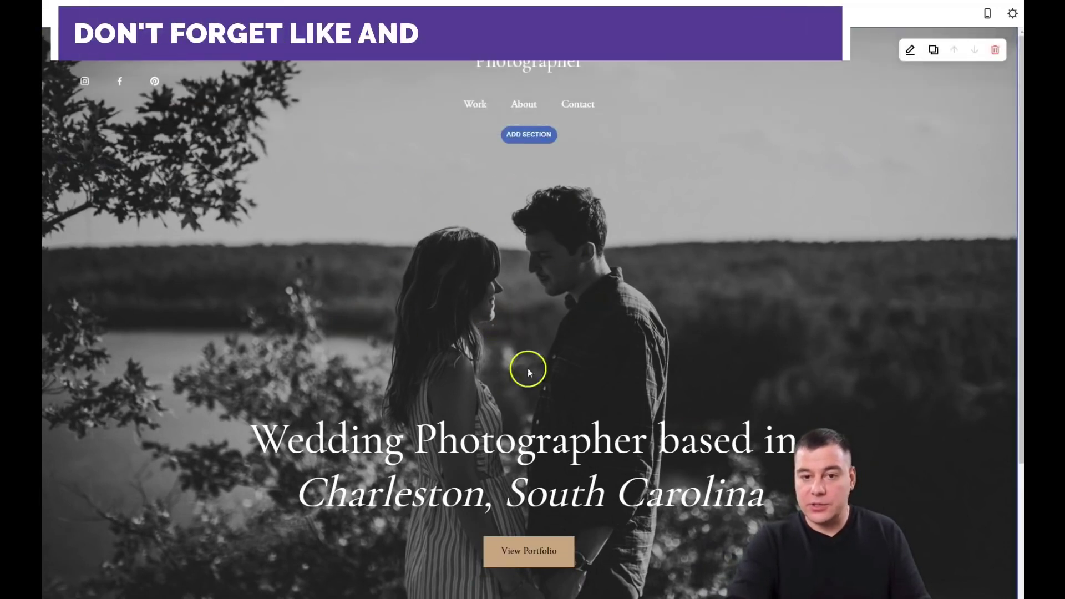
Step: Edit the site header's title so that "Photographer" is followed by the photographer's full name, and check the logo image options
{"action": "scroll", "coordinate": [555, 331], "scroll_direction": "down", "scroll_amount": 4}
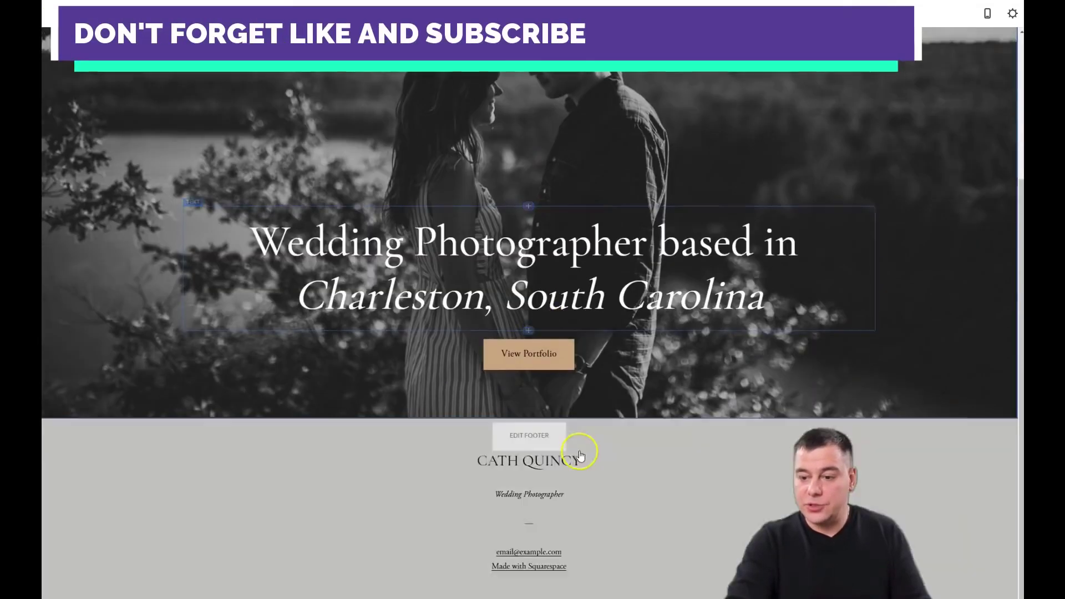
{"action": "scroll", "coordinate": [555, 483], "scroll_direction": "up", "scroll_amount": 4}
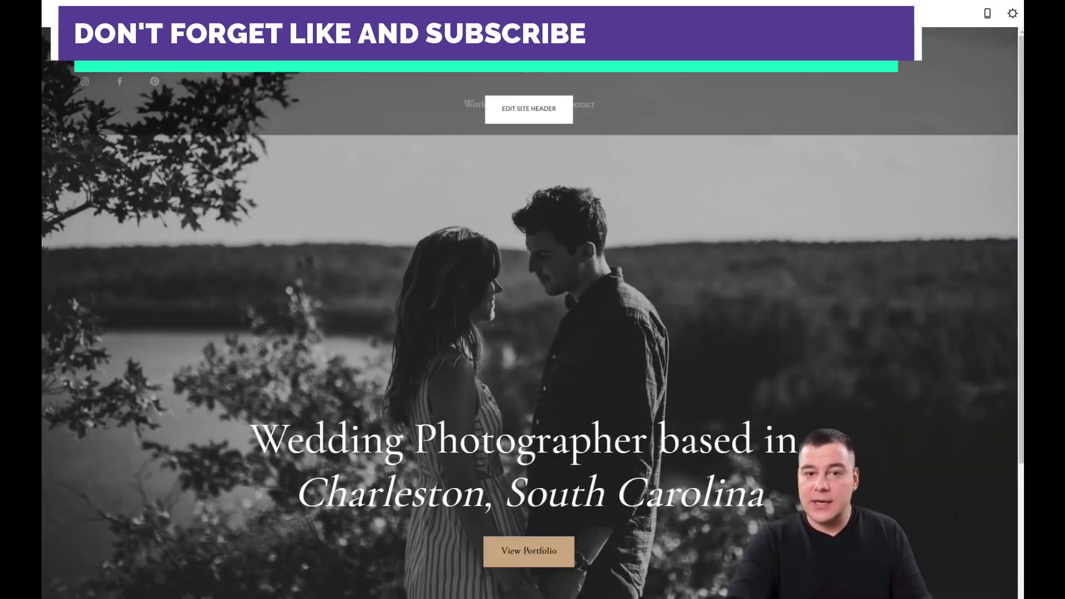
{"action": "left_click", "coordinate": [543, 109]}
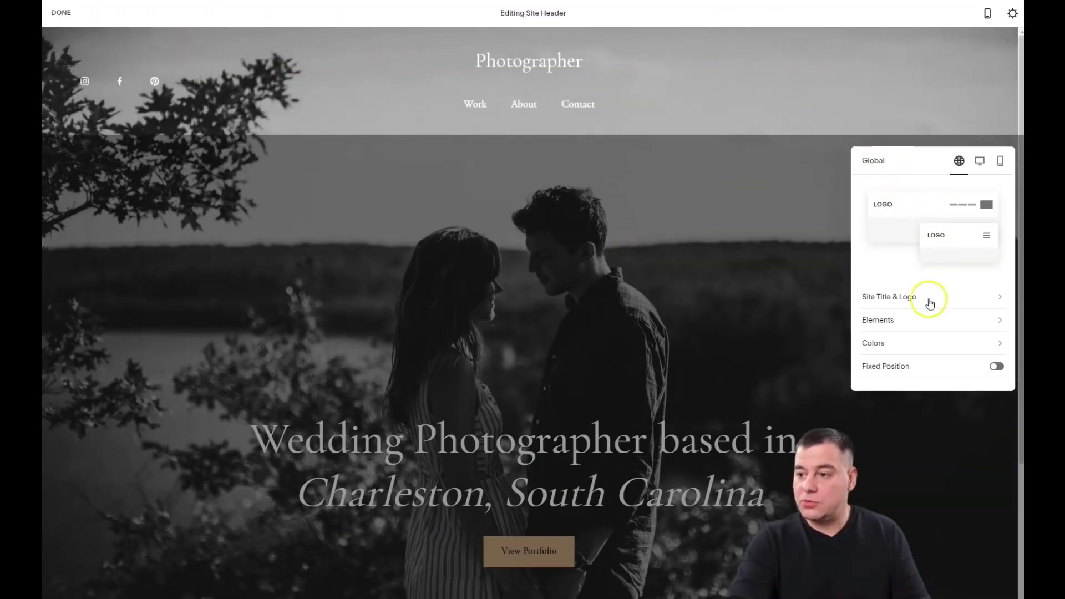
{"action": "left_click", "coordinate": [903, 298]}
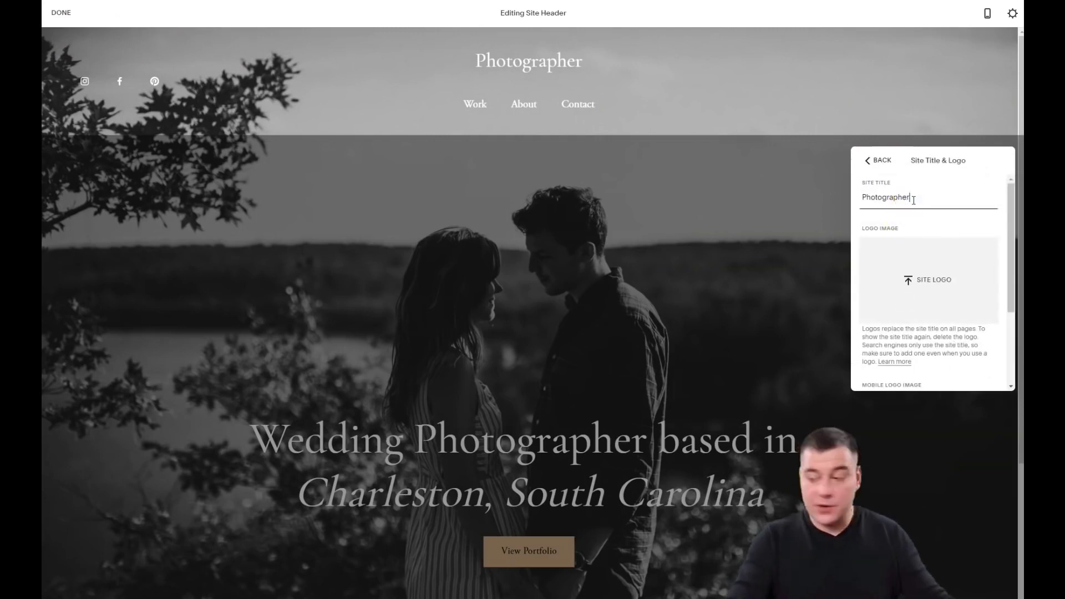
{"action": "type", "text": "John Woo"}
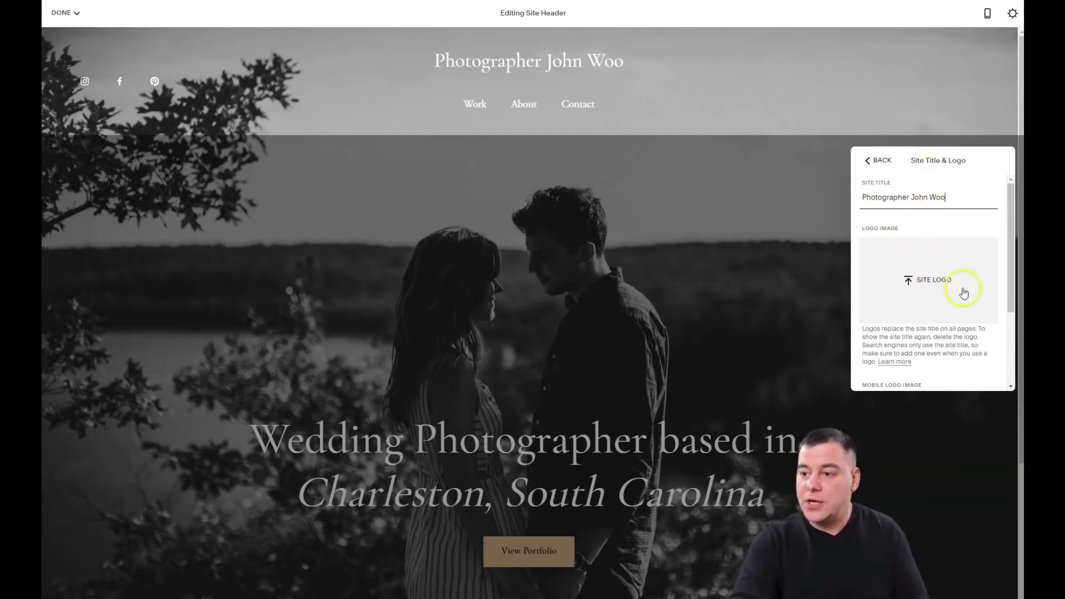
{"action": "scroll", "coordinate": [937, 277], "scroll_direction": "down", "scroll_amount": 3}
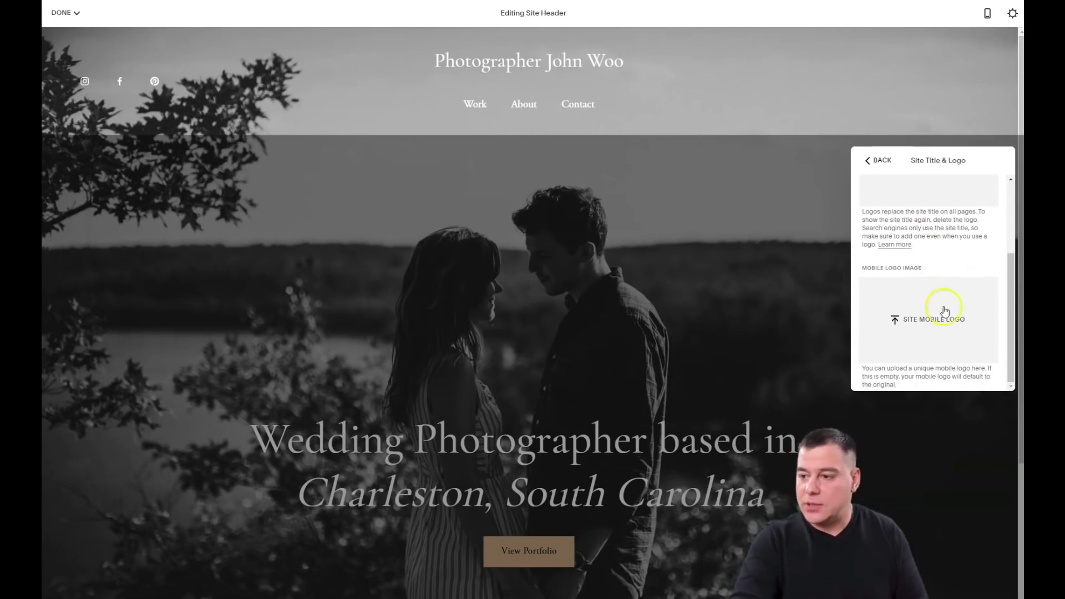
{"action": "scroll", "coordinate": [926, 305], "scroll_direction": "up", "scroll_amount": 3}
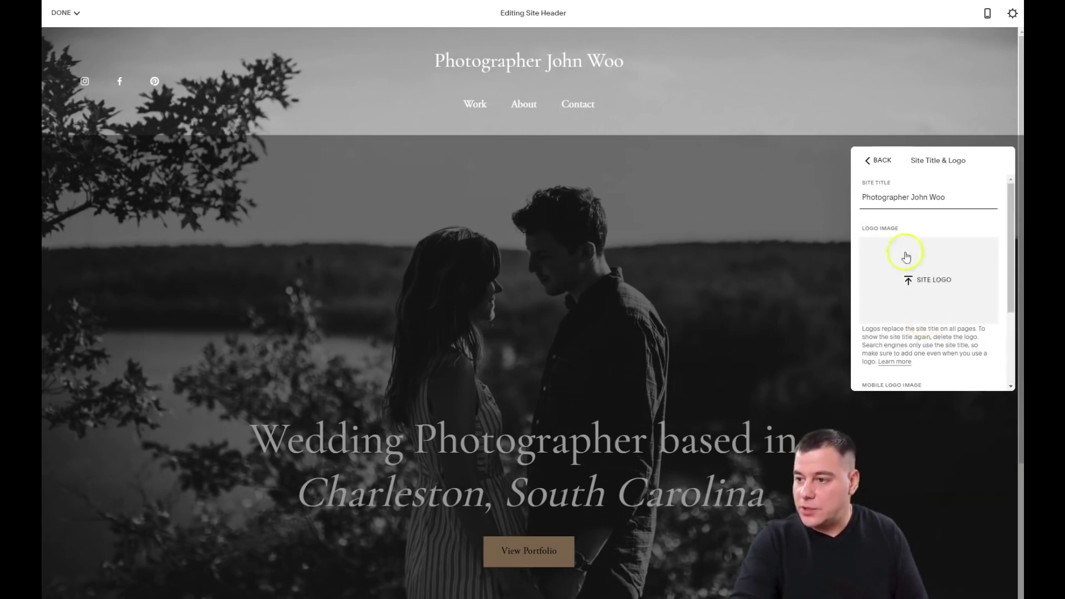
{"action": "left_click", "coordinate": [876, 160]}
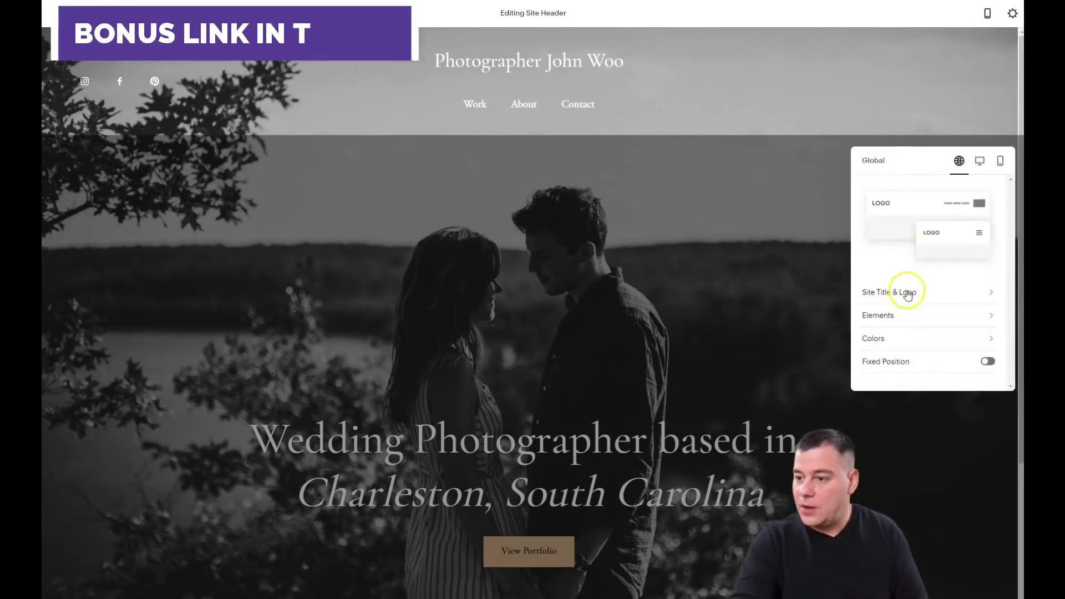
Step: Enable the button element in the site header and label it "Book Now"
{"action": "left_click", "coordinate": [896, 314]}
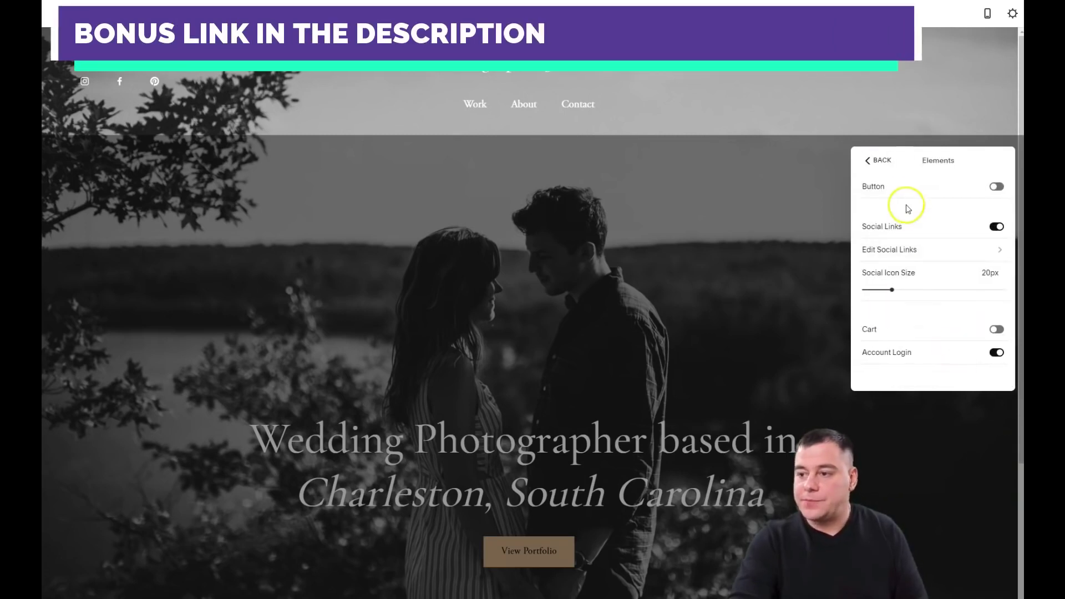
{"action": "left_click", "coordinate": [995, 188]}
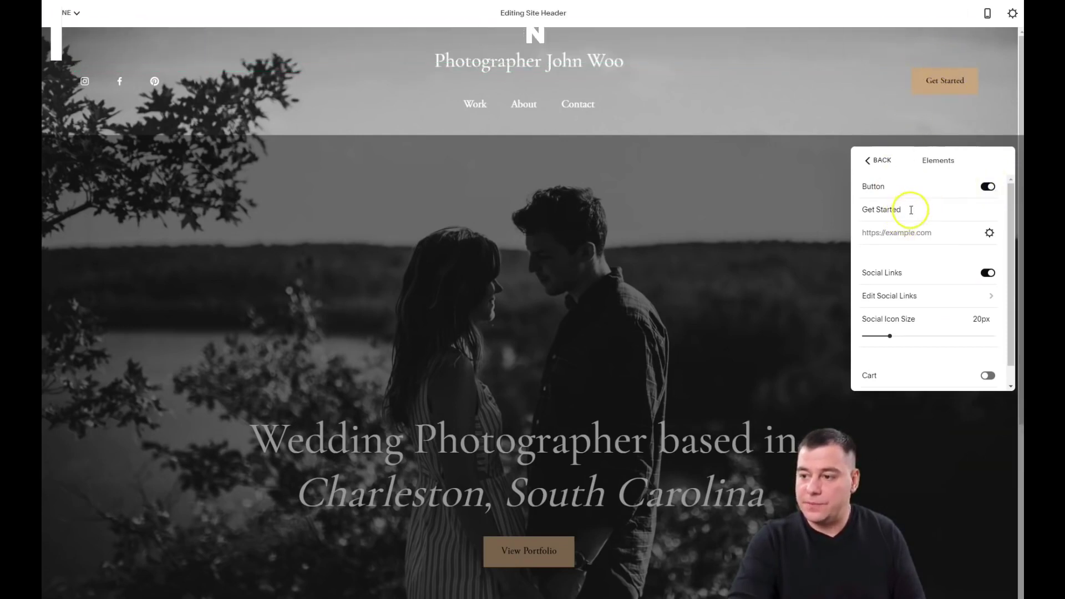
{"action": "left_click_drag", "start_coordinate": [885, 211], "coordinate": [853, 212]}
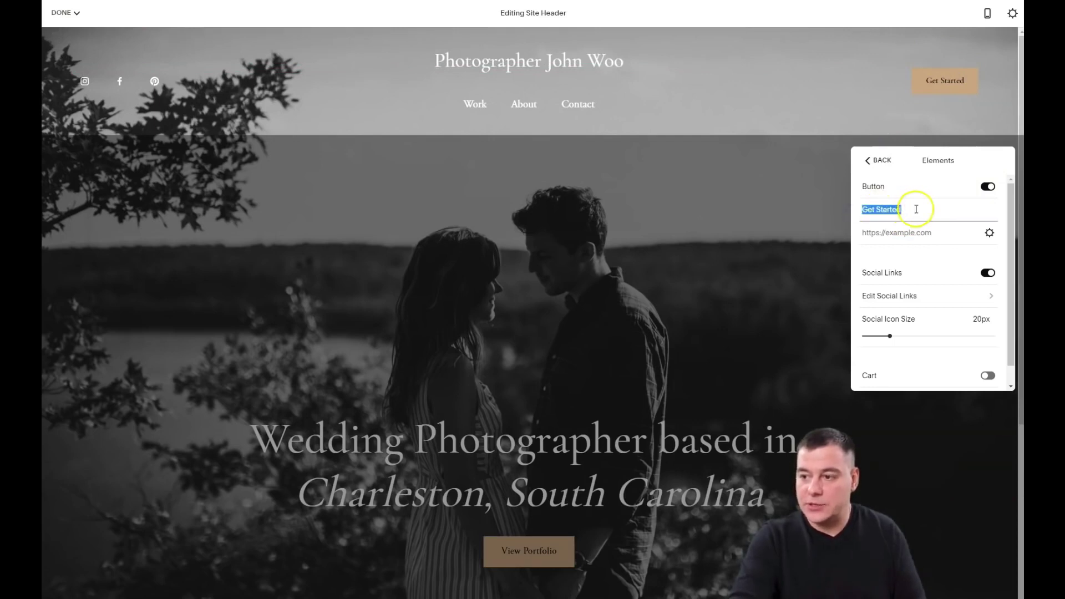
{"action": "type", "text": "Book Now"}
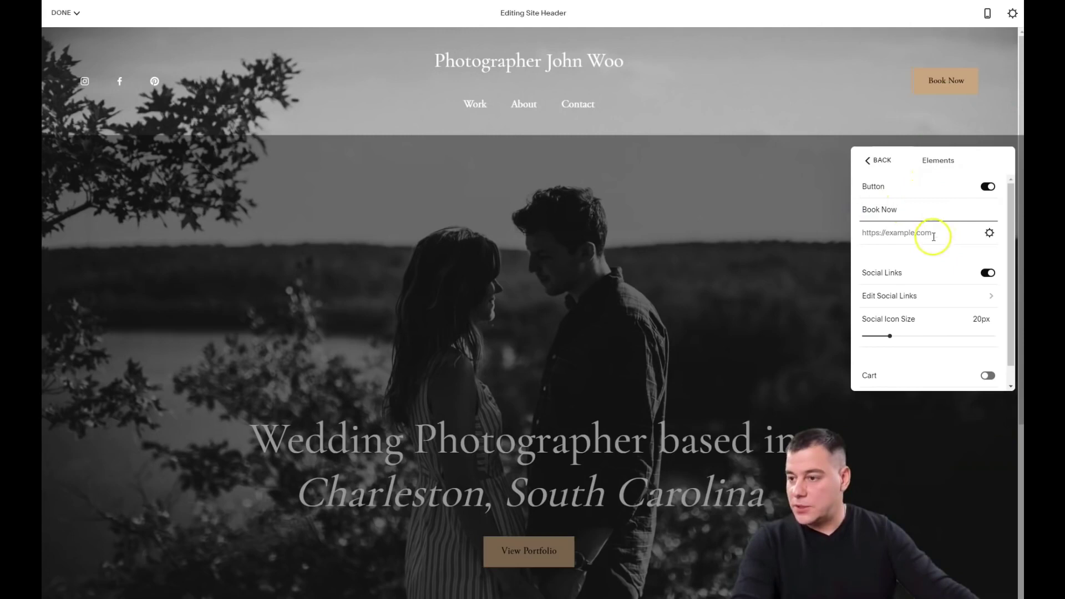
Step: Review the link types for the Book Now button, from Web Address and Page to Email, Phone and File, and close the link editor
{"action": "left_click", "coordinate": [989, 233]}
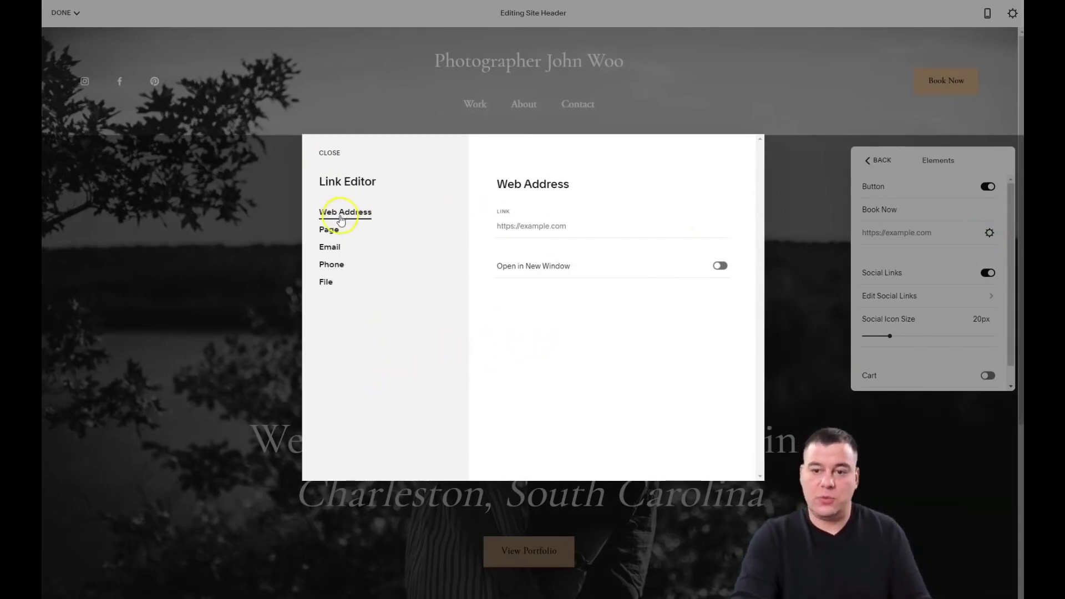
{"action": "left_click", "coordinate": [335, 233]}
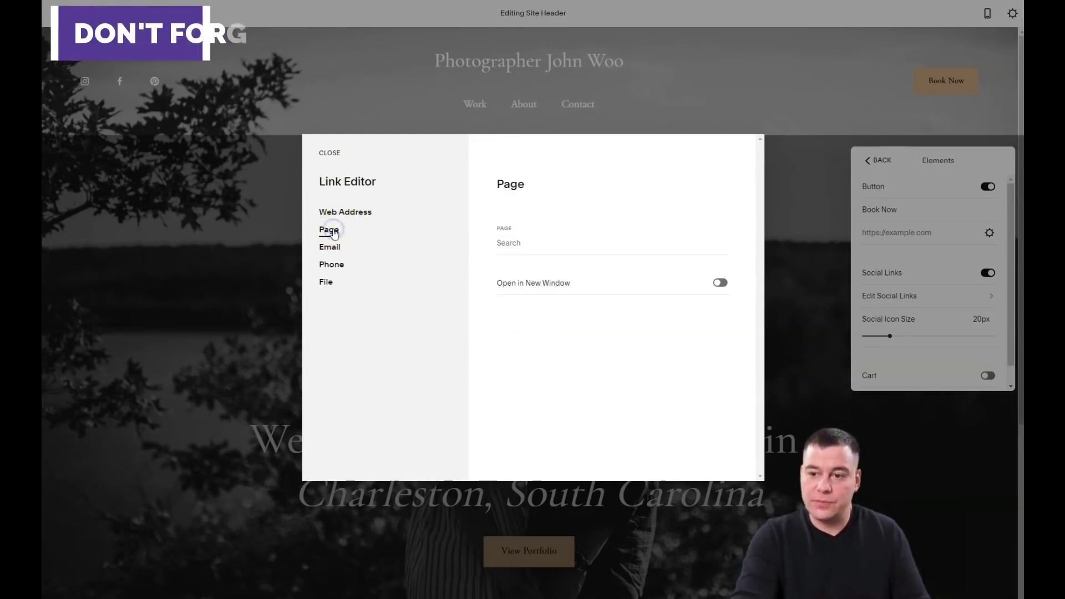
{"action": "left_click", "coordinate": [331, 247]}
{"action": "left_click", "coordinate": [331, 265]}
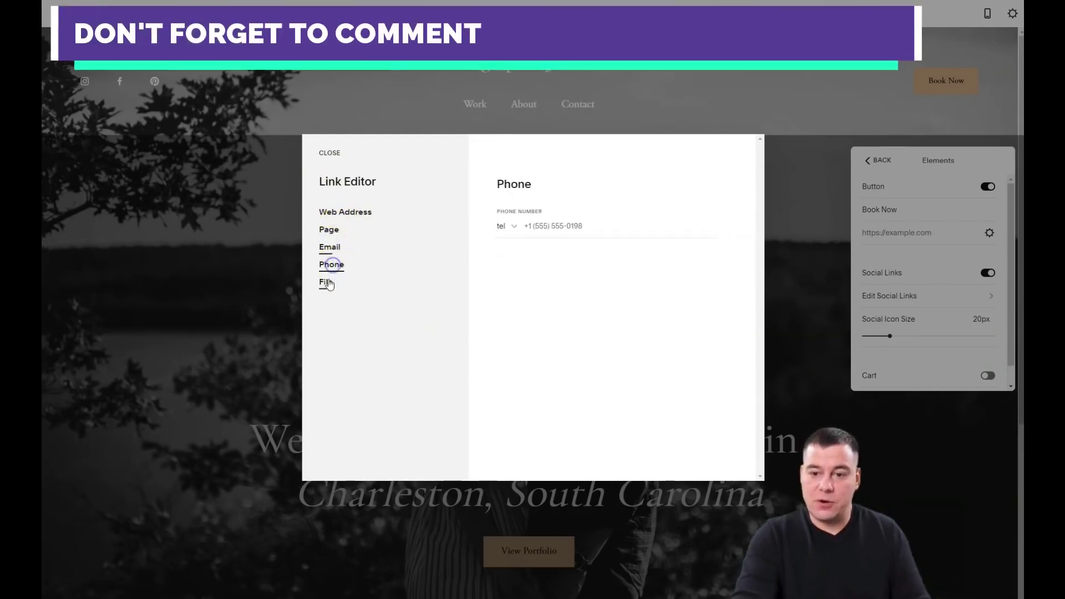
{"action": "left_click", "coordinate": [326, 282]}
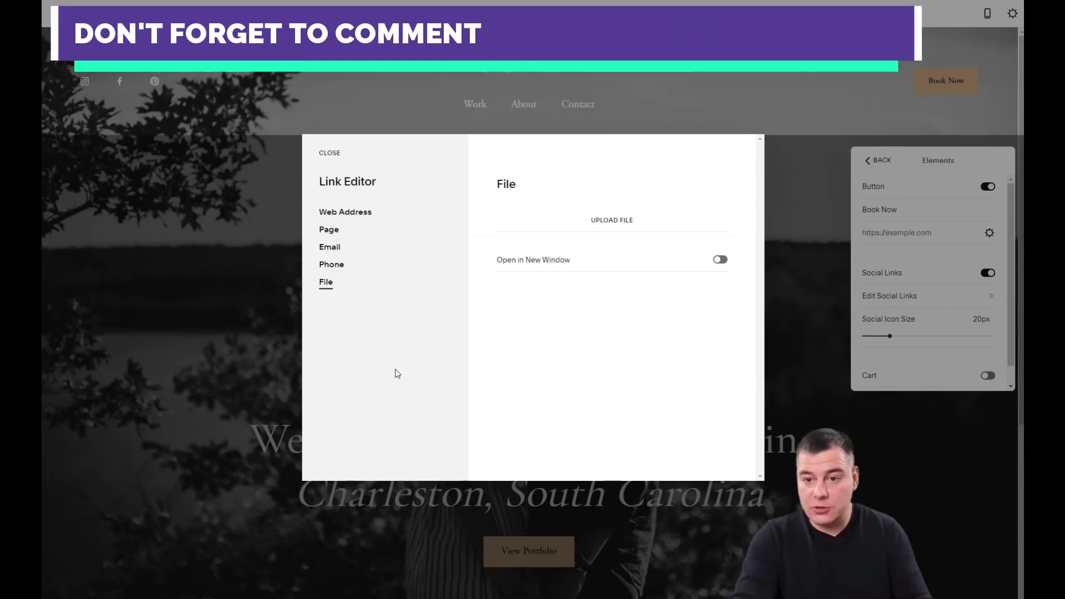
{"action": "left_click", "coordinate": [329, 153]}
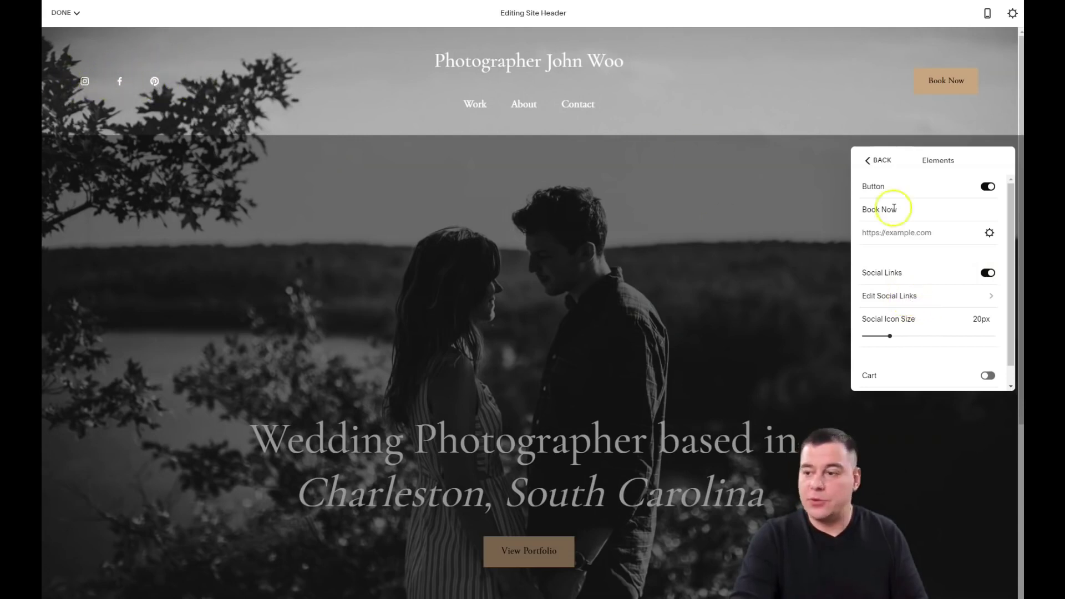
Step: Remove the Pinterest link from the header's social links and return to the header elements
{"action": "left_click", "coordinate": [914, 297]}
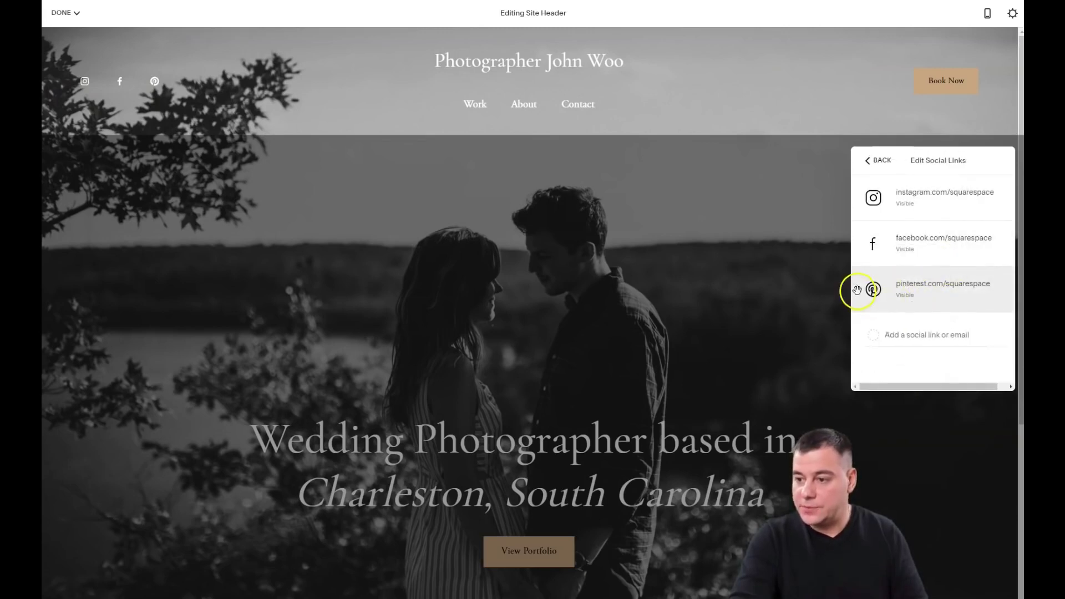
{"action": "right_click", "coordinate": [857, 289]}
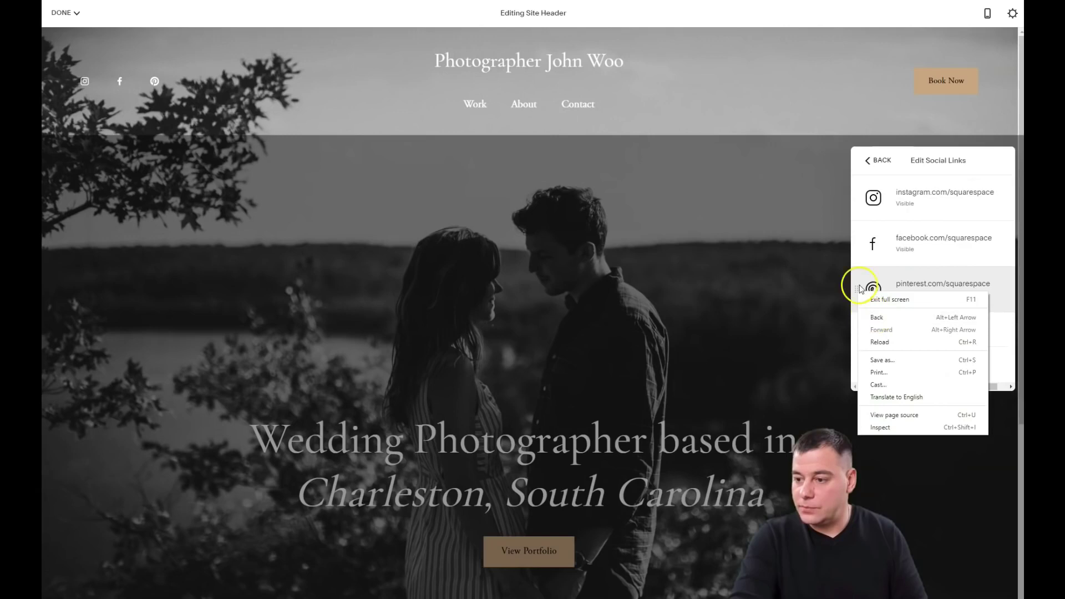
{"action": "key", "text": "Escape"}
{"action": "left_click", "coordinate": [857, 285]}
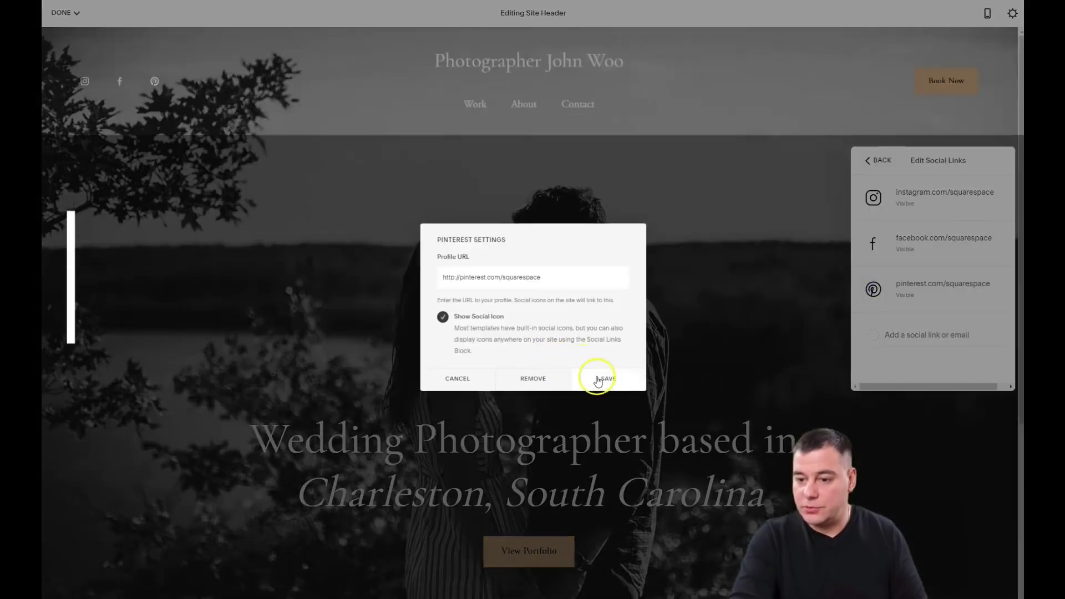
{"action": "left_click", "coordinate": [536, 378]}
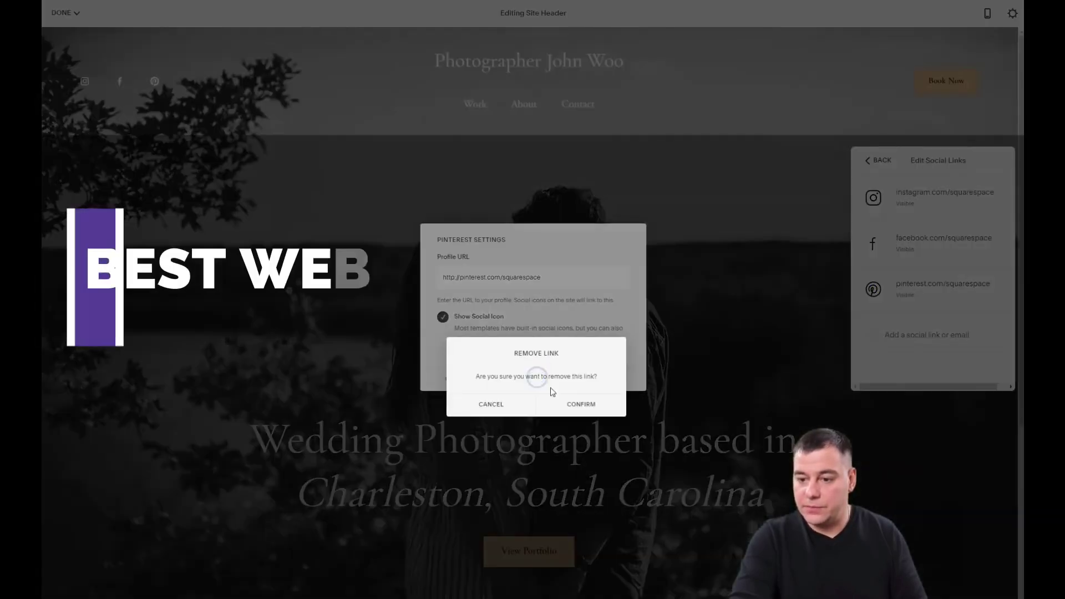
{"action": "left_click", "coordinate": [577, 404]}
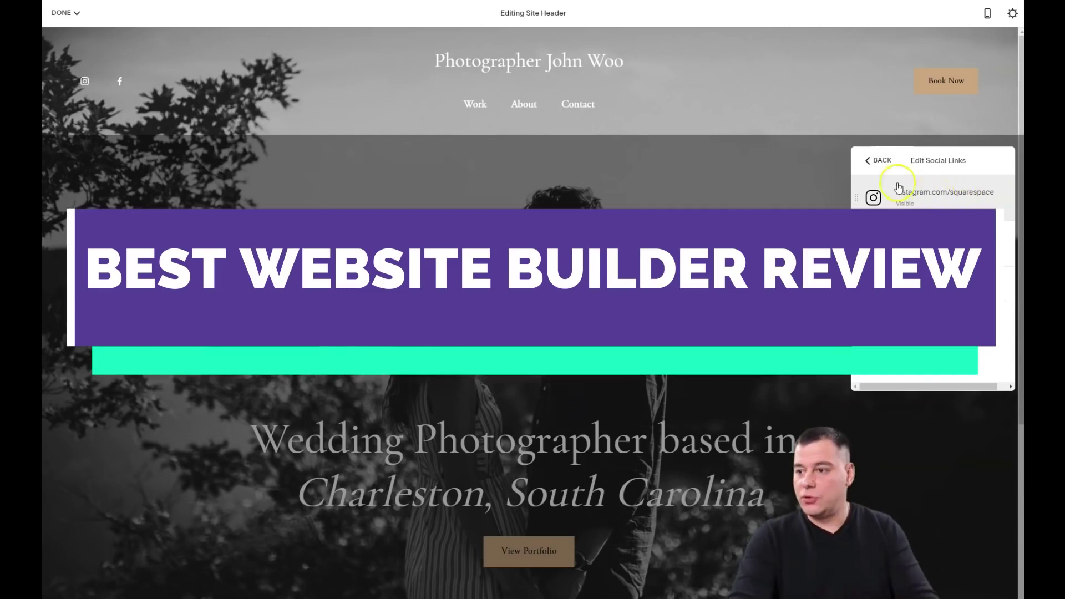
{"action": "left_click", "coordinate": [870, 162]}
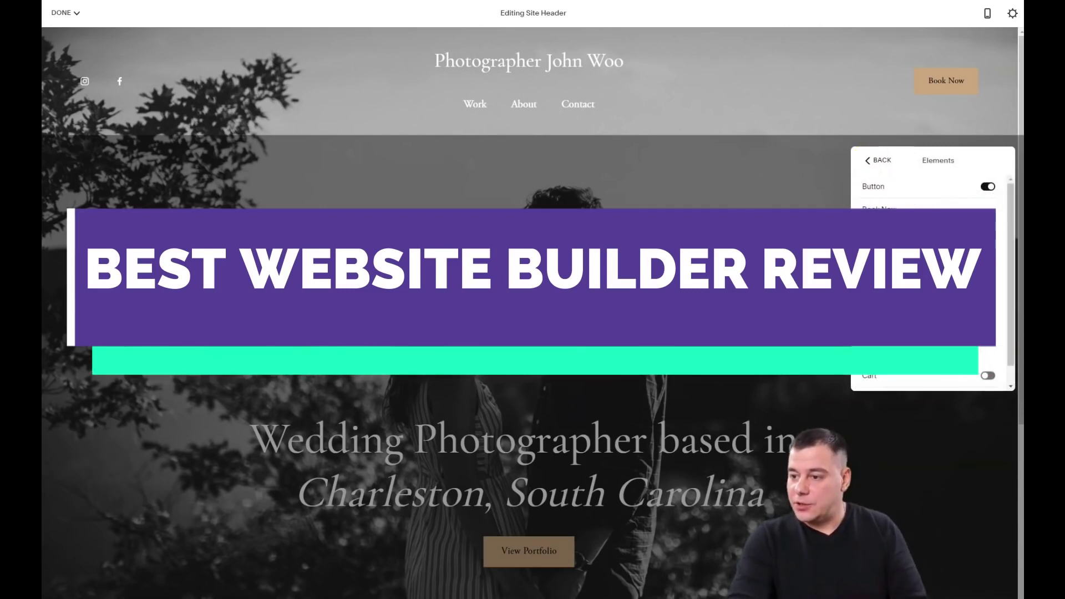
Step: Try showing the cart in the site header, turn it back off and return to the global header settings
{"action": "scroll", "coordinate": [931, 277], "scroll_direction": "down", "scroll_amount": 1}
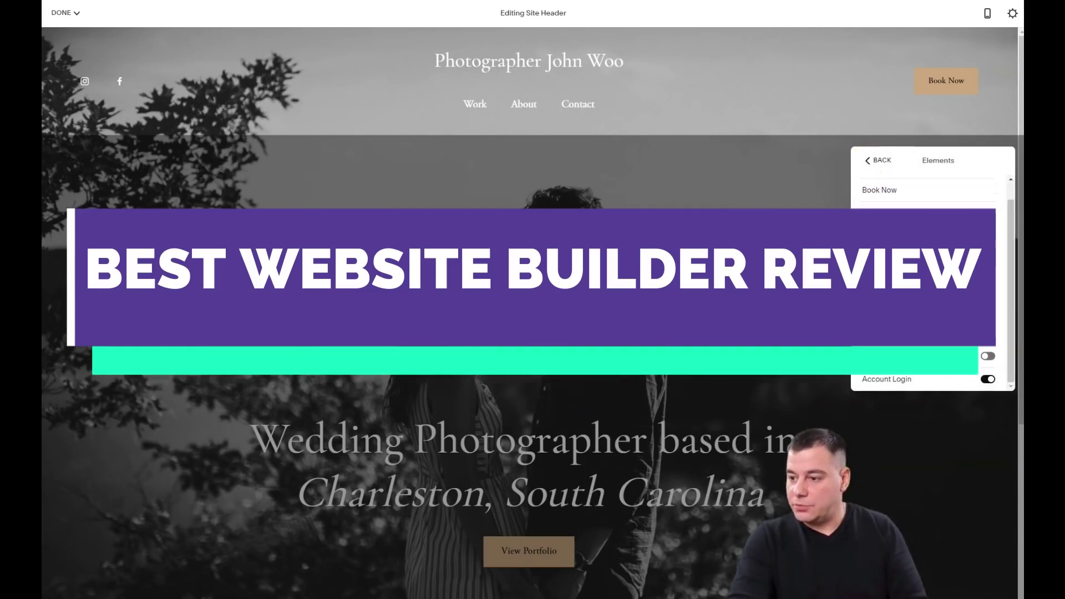
{"action": "left_click", "coordinate": [986, 357]}
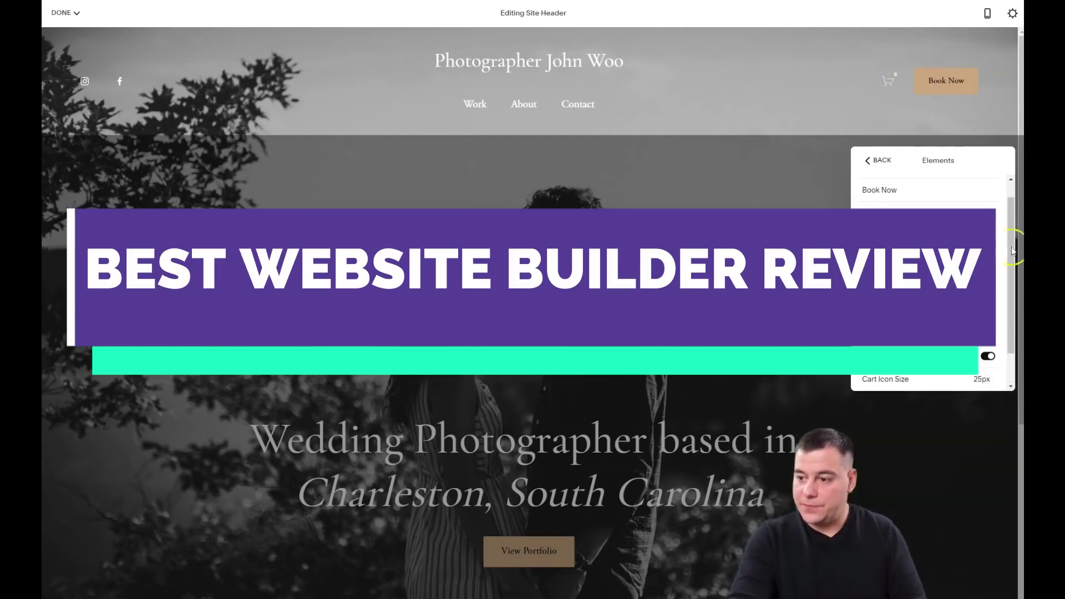
{"action": "left_click", "coordinate": [988, 358]}
{"action": "scroll", "coordinate": [943, 289], "scroll_direction": "up", "scroll_amount": 1}
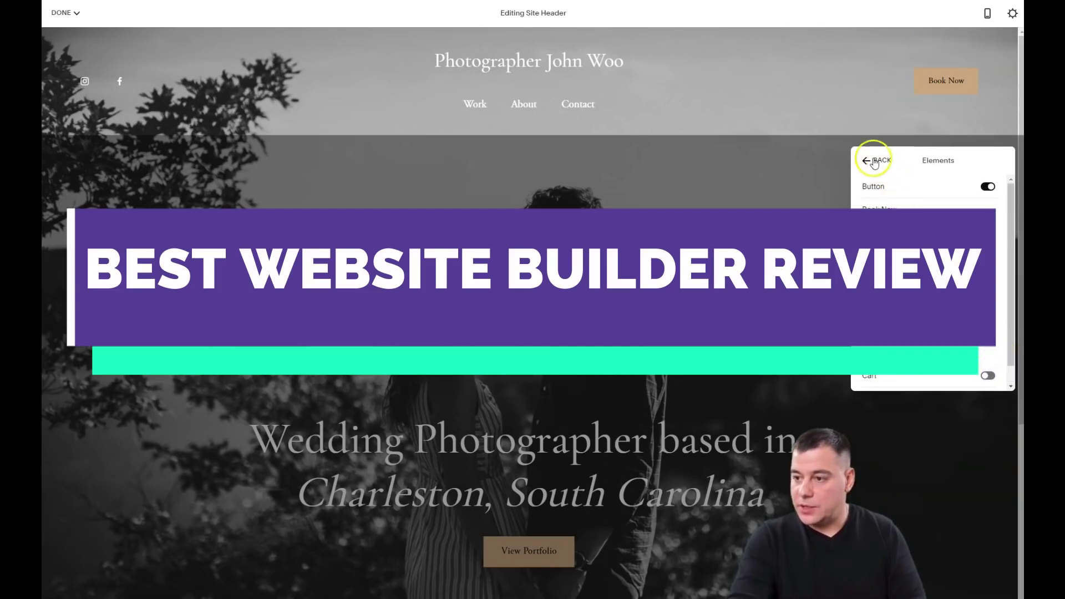
{"action": "left_click", "coordinate": [873, 162]}
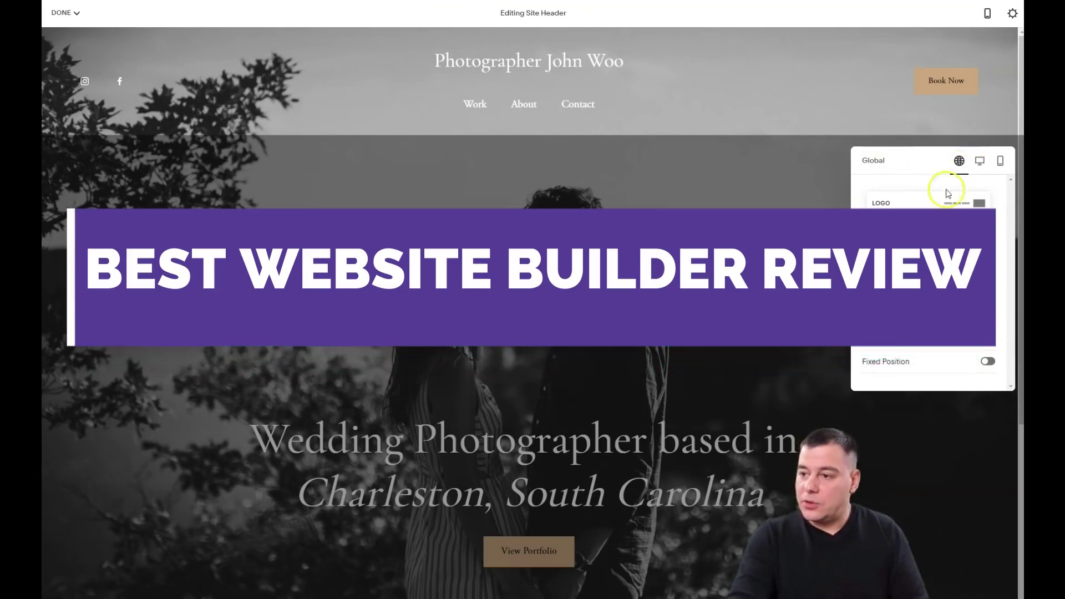
Step: Try different desktop header layouts and apply the one with the logo at left, centered navigation links and the button at right
{"action": "left_click", "coordinate": [980, 162]}
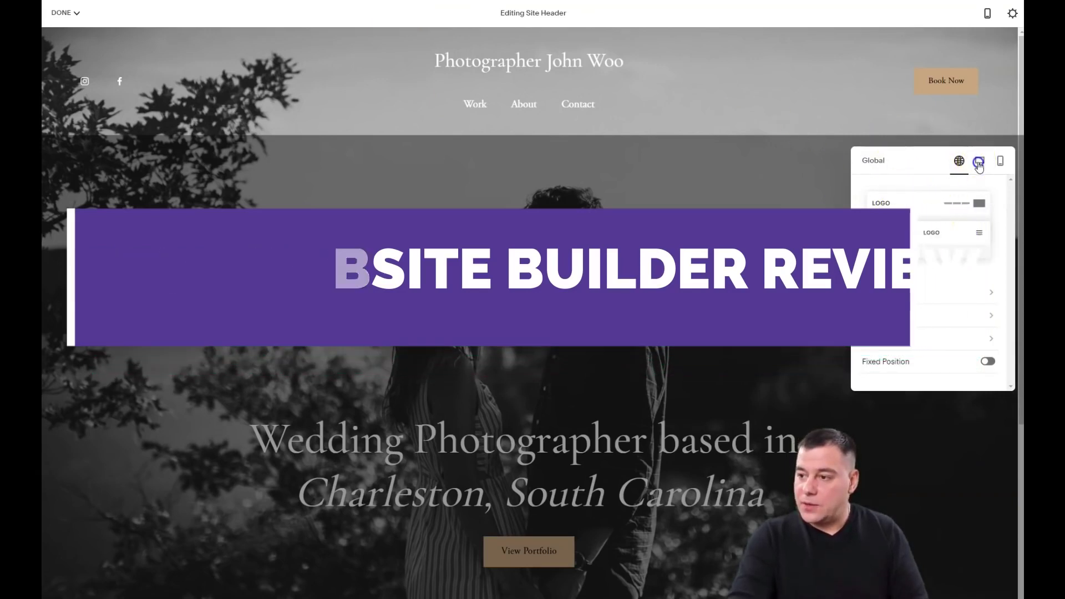
{"action": "left_click", "coordinate": [901, 259]}
{"action": "left_click", "coordinate": [928, 261]}
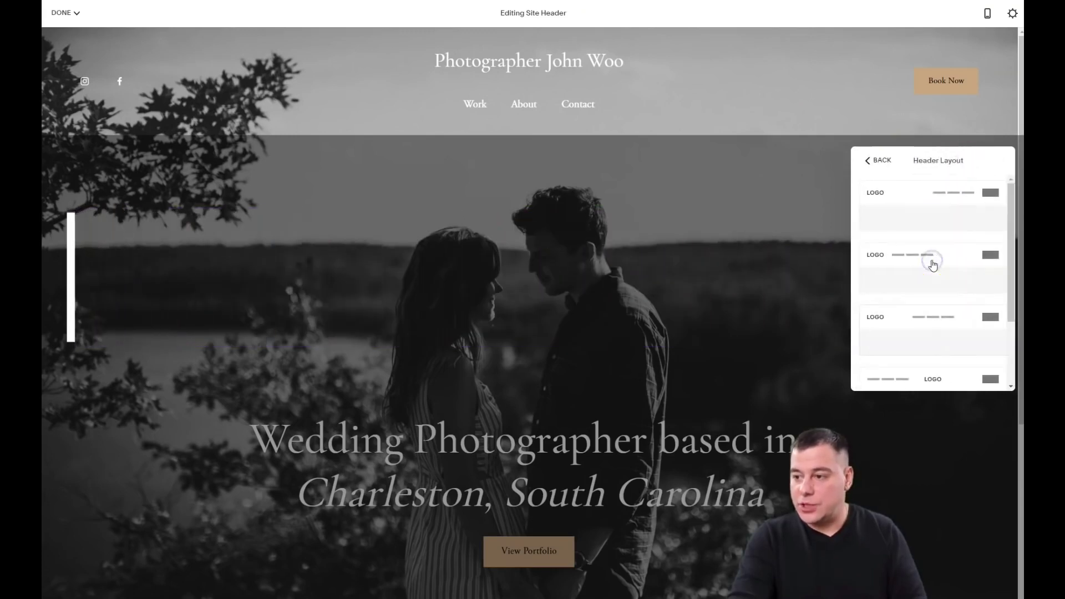
{"action": "left_click", "coordinate": [912, 268]}
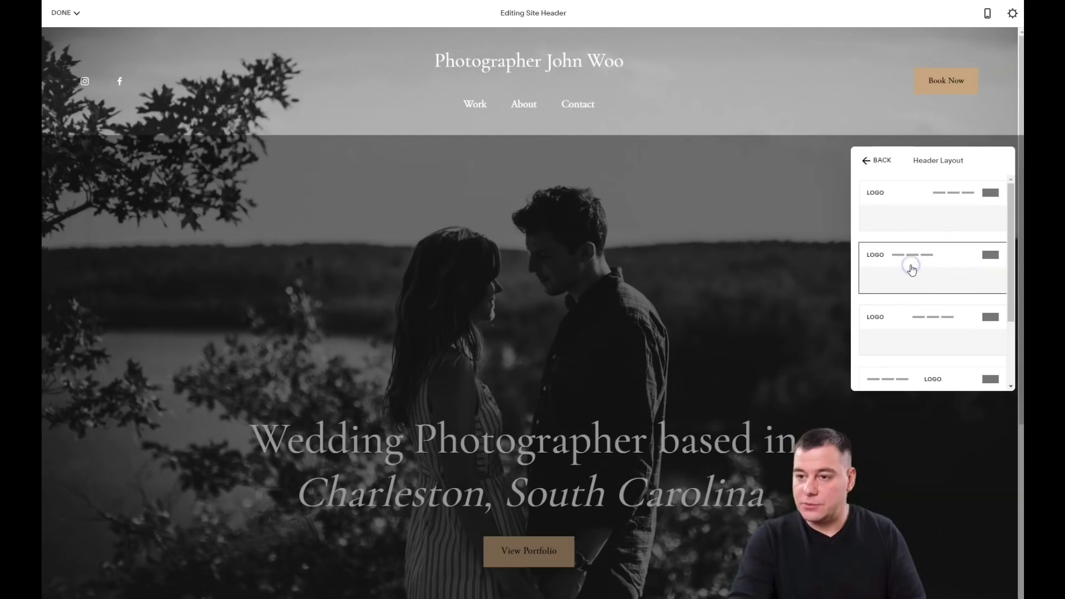
{"action": "left_click", "coordinate": [909, 327]}
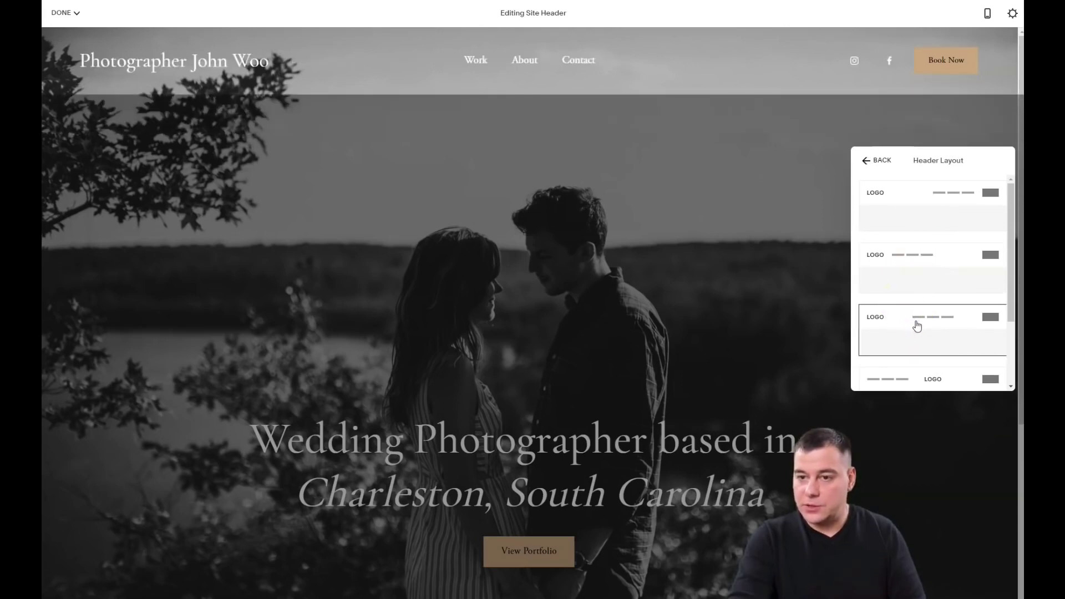
{"action": "scroll", "coordinate": [913, 321], "scroll_direction": "down", "scroll_amount": 2}
{"action": "left_click", "coordinate": [914, 286]}
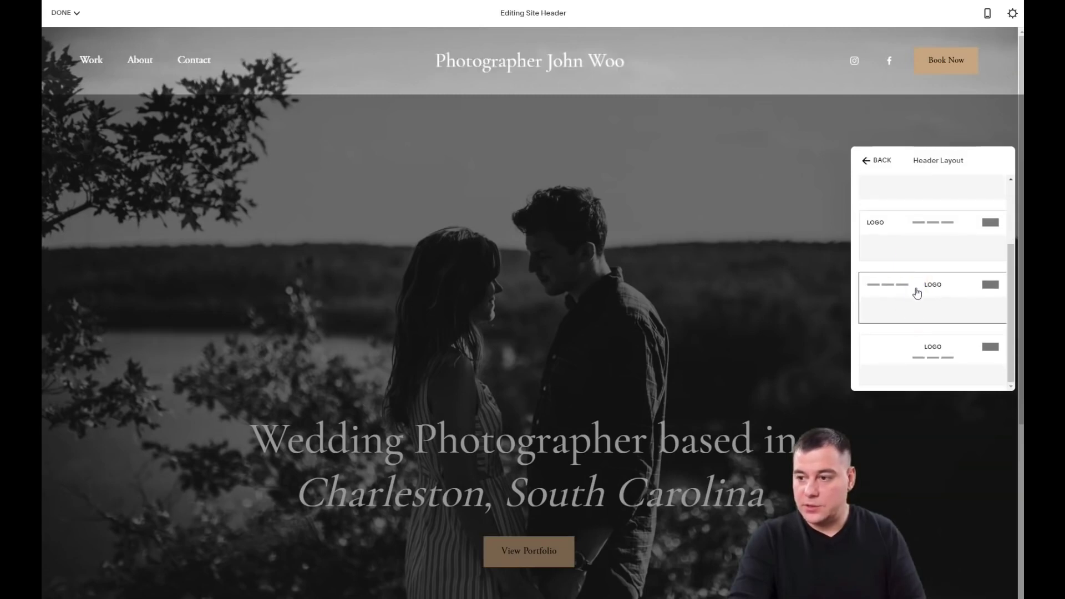
{"action": "scroll", "coordinate": [918, 239], "scroll_direction": "up", "scroll_amount": 2}
{"action": "left_click", "coordinate": [926, 325]}
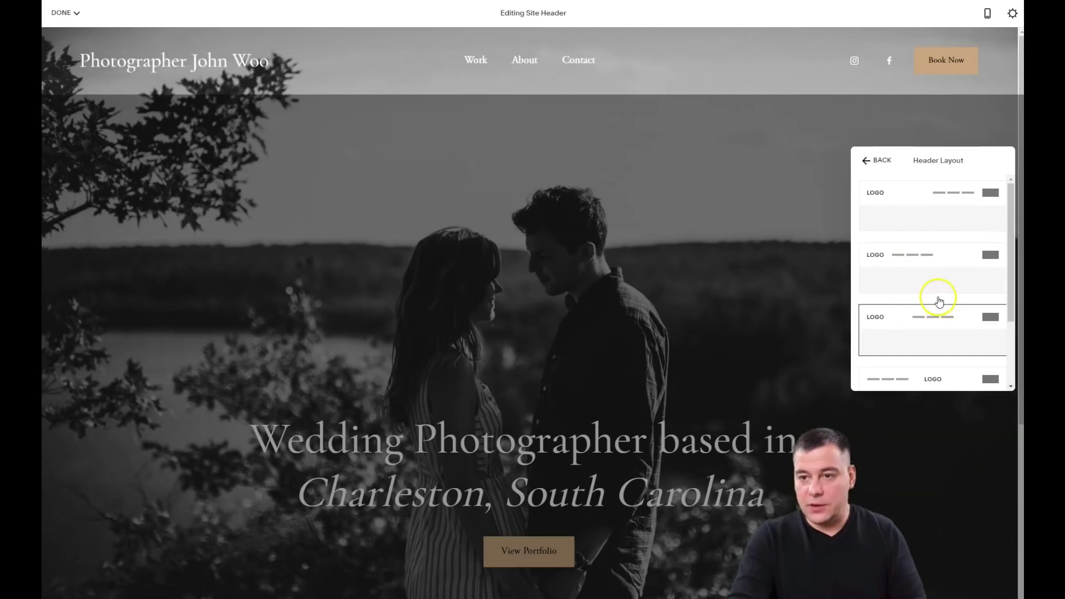
{"action": "left_click", "coordinate": [866, 162]}
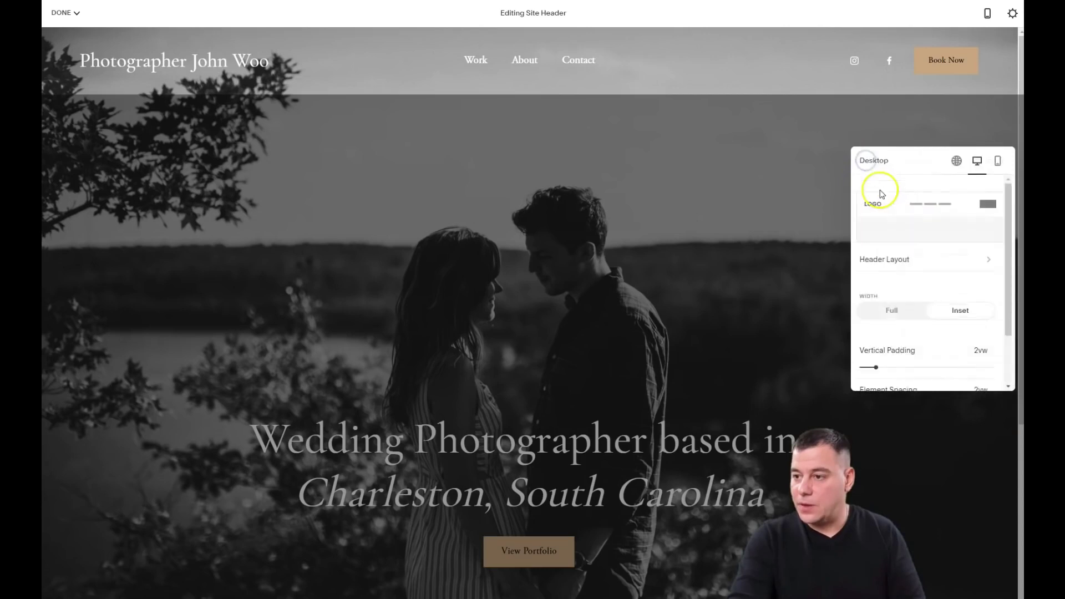
Step: Look through the header layout options in the header's mobile settings
{"action": "left_click", "coordinate": [1000, 161]}
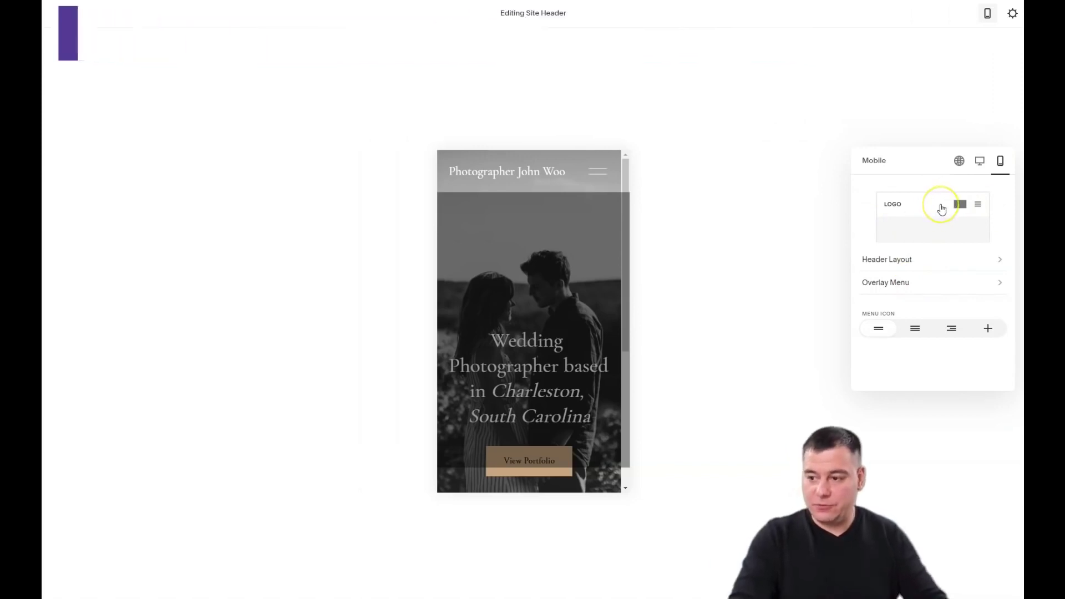
{"action": "left_click", "coordinate": [914, 263]}
{"action": "left_click", "coordinate": [936, 269]}
{"action": "left_click", "coordinate": [946, 347]}
{"action": "scroll", "coordinate": [946, 239], "scroll_direction": "down", "scroll_amount": 2}
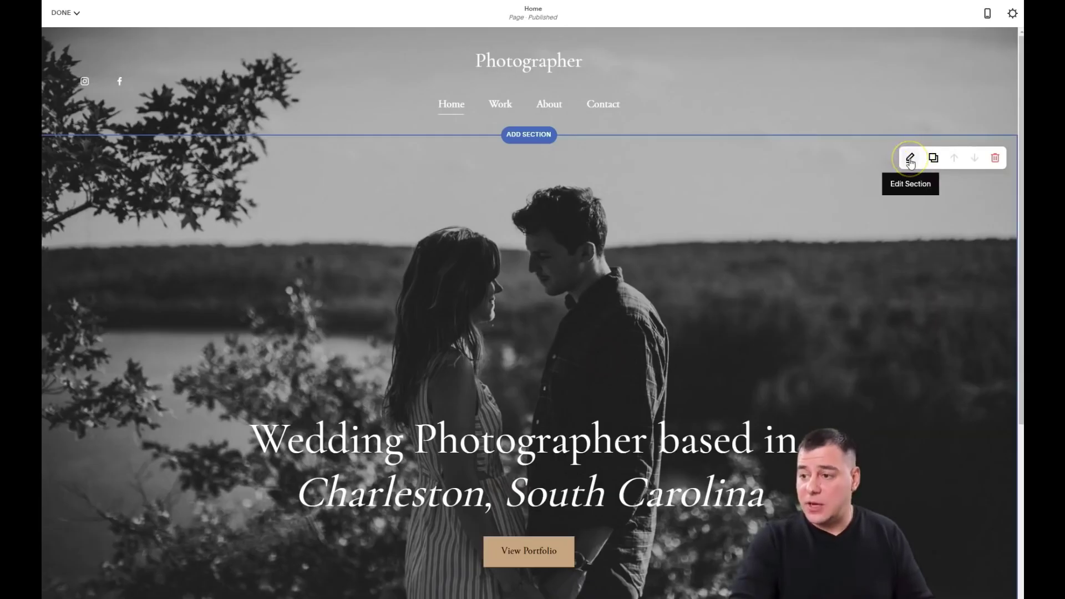
Step: Replace the home page hero section's background image with a photo of a couple kissing at a beach wedding
{"action": "left_click", "coordinate": [910, 160]}
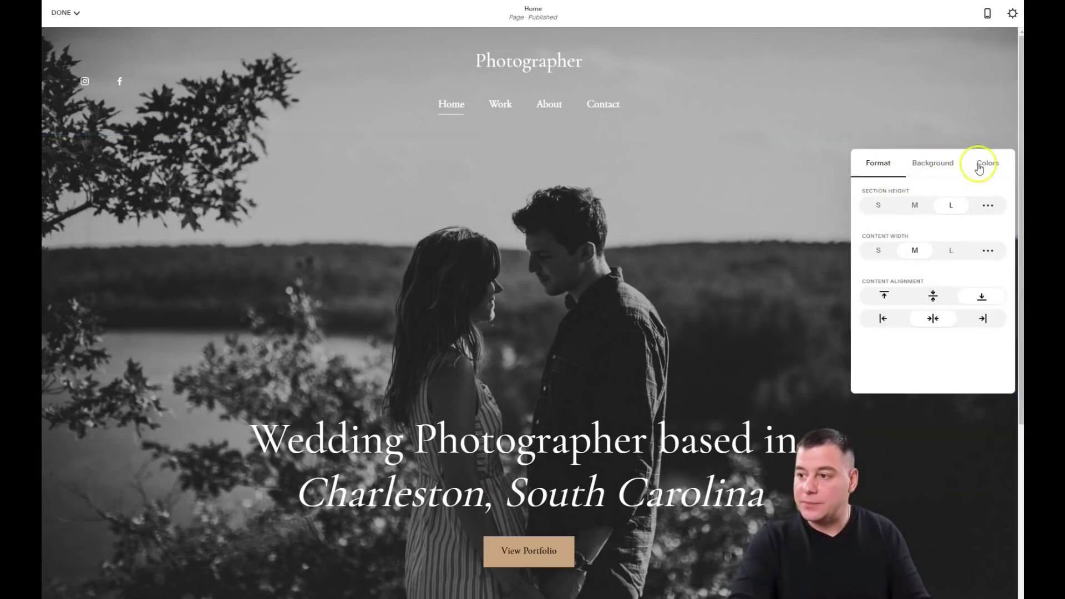
{"action": "left_click", "coordinate": [934, 166]}
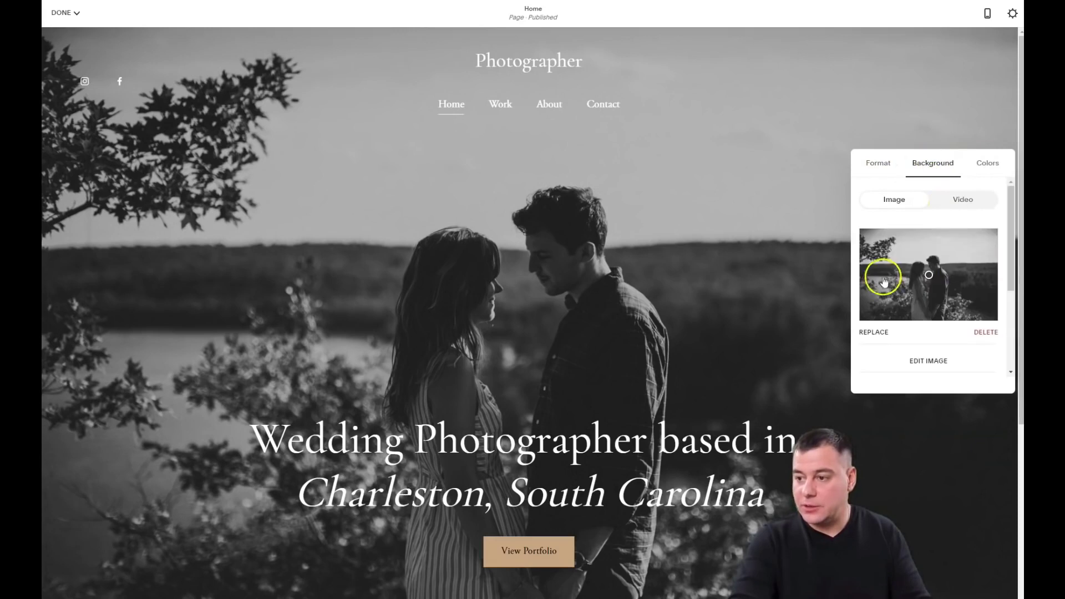
{"action": "left_click", "coordinate": [984, 335]}
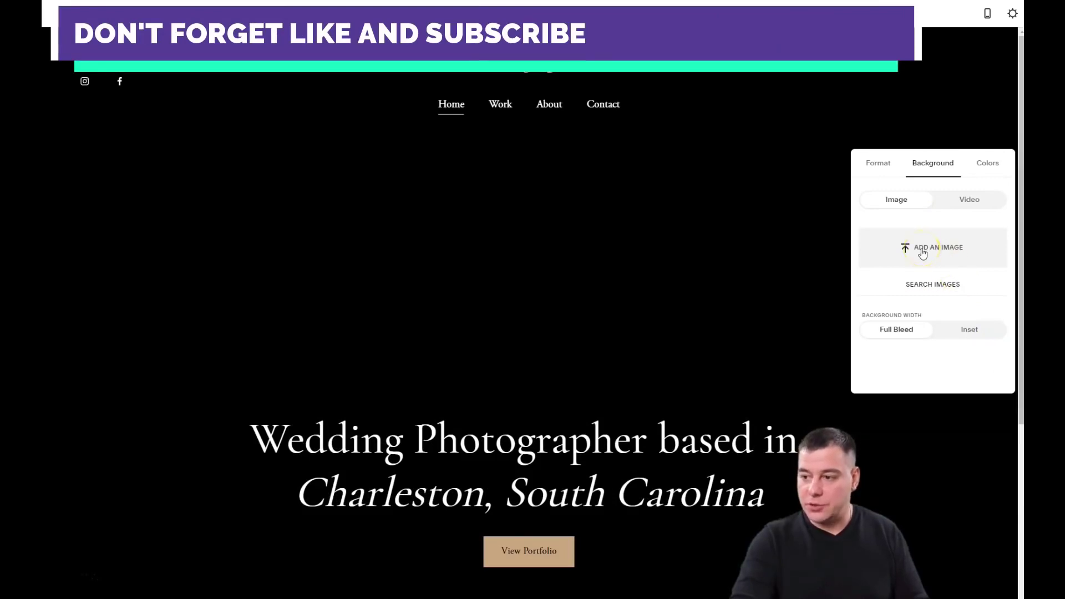
{"action": "left_click", "coordinate": [922, 251]}
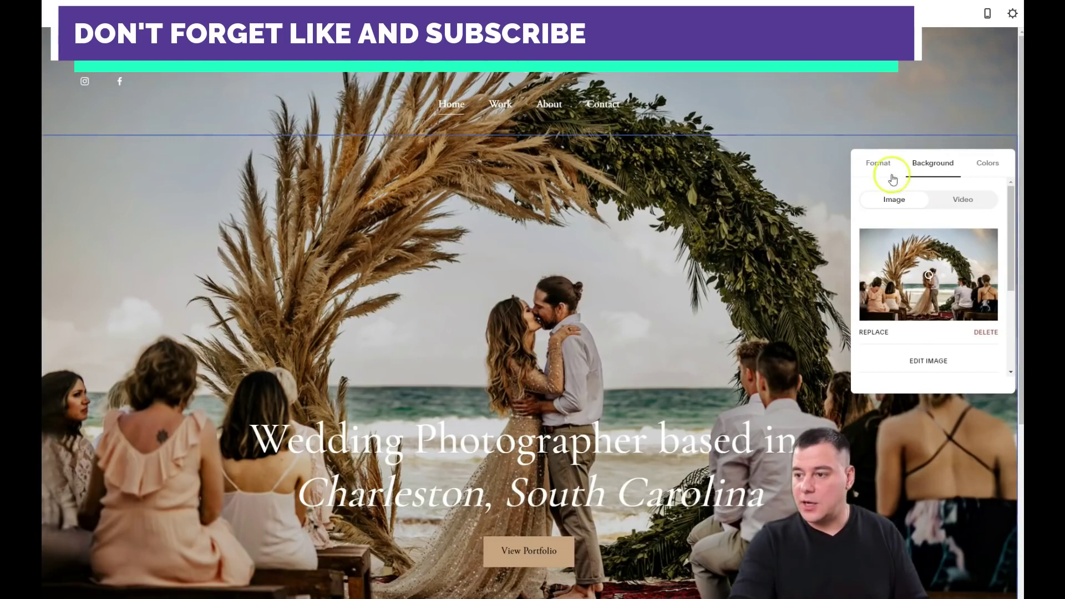
Step: Try the video background option for the hero section and restore the beach wedding image
{"action": "left_click", "coordinate": [964, 203]}
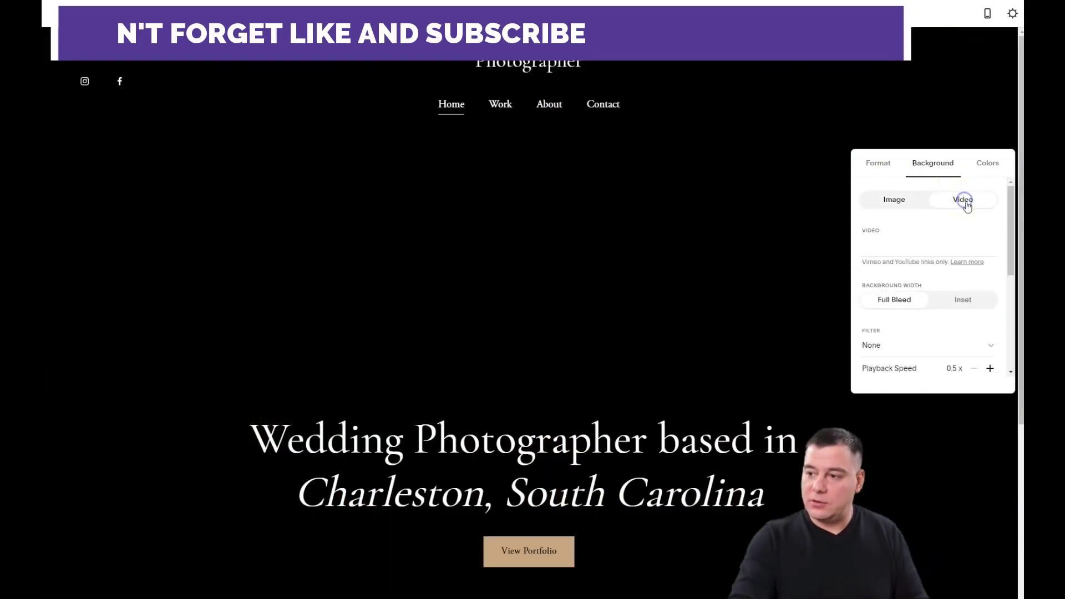
{"action": "left_click", "coordinate": [897, 201]}
{"action": "left_click", "coordinate": [936, 248]}
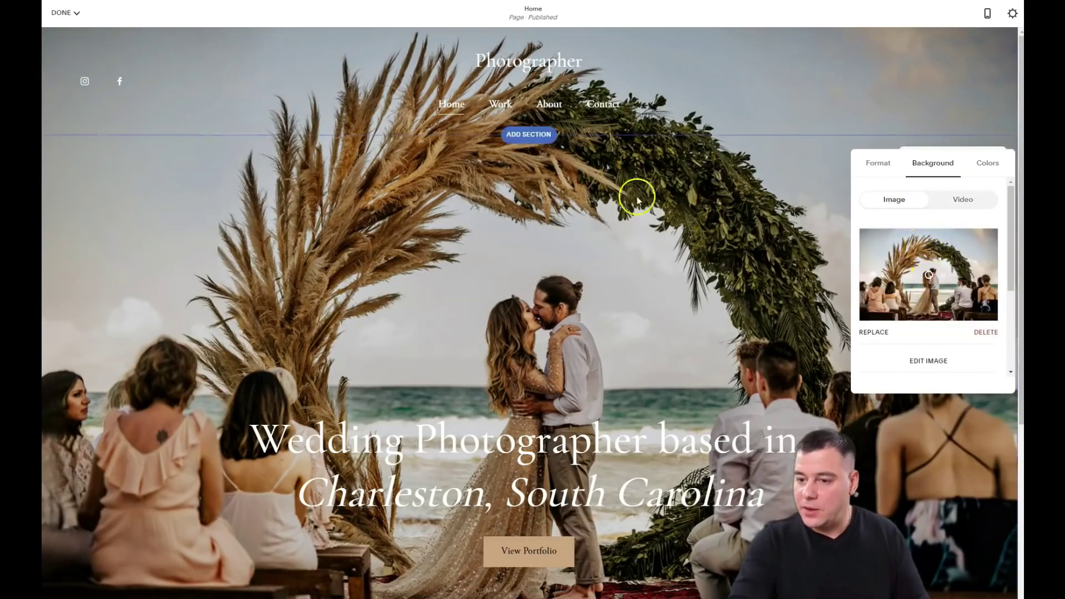
Step: Review the background image's adjustments and filters in the image editor and the section's color themes
{"action": "left_click", "coordinate": [928, 362]}
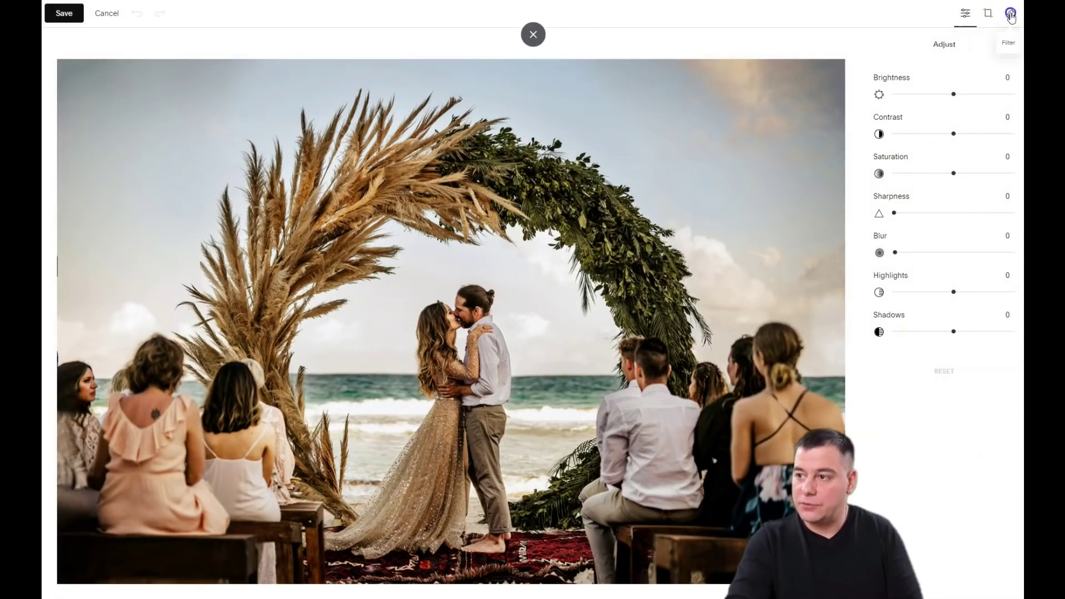
{"action": "left_click", "coordinate": [1011, 14]}
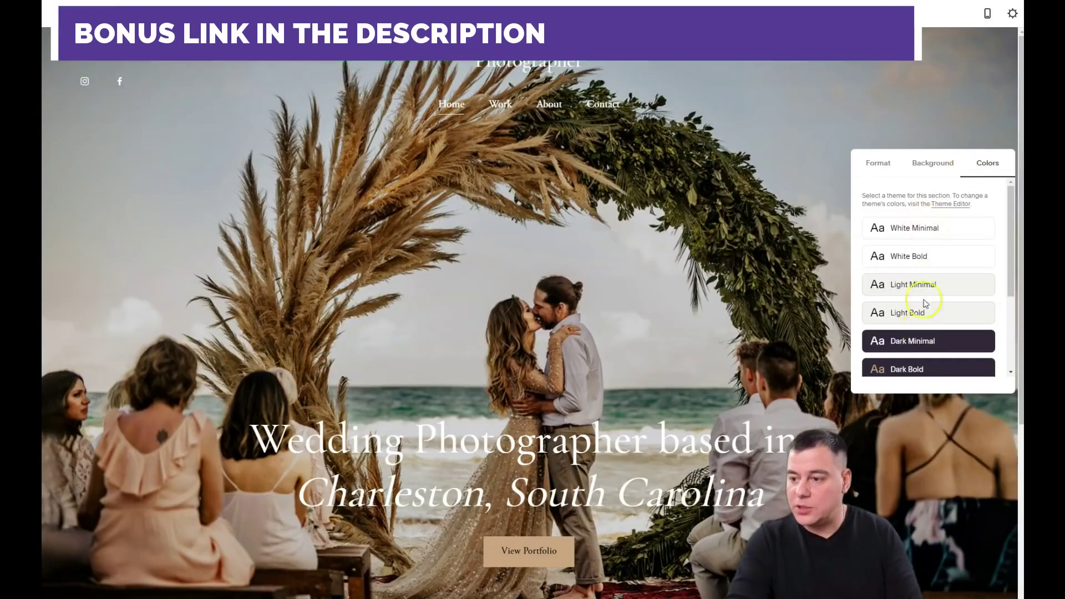
{"action": "scroll", "coordinate": [925, 294], "scroll_direction": "down", "scroll_amount": 3}
{"action": "left_click", "coordinate": [924, 269]}
{"action": "scroll", "coordinate": [923, 300], "scroll_direction": "up", "scroll_amount": 3}
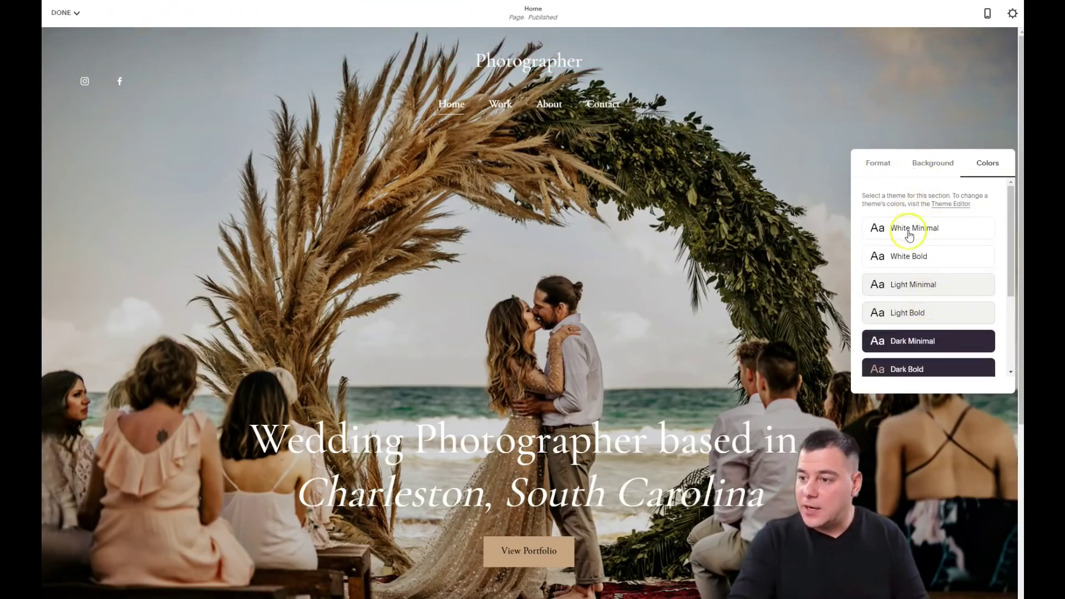
Step: Try different section heights, content widths and vertical alignments for the hero, going back to height L, width M and bottom alignment
{"action": "left_click", "coordinate": [875, 164]}
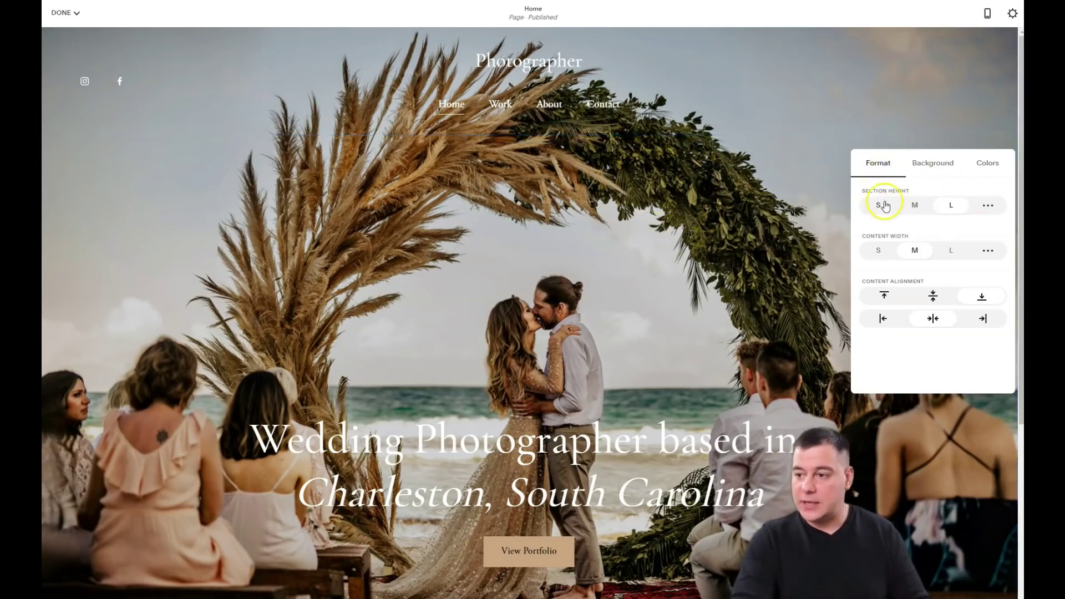
{"action": "left_click", "coordinate": [879, 207]}
{"action": "left_click", "coordinate": [948, 205]}
{"action": "left_click", "coordinate": [879, 251]}
{"action": "left_click", "coordinate": [951, 250]}
{"action": "left_click", "coordinate": [916, 252]}
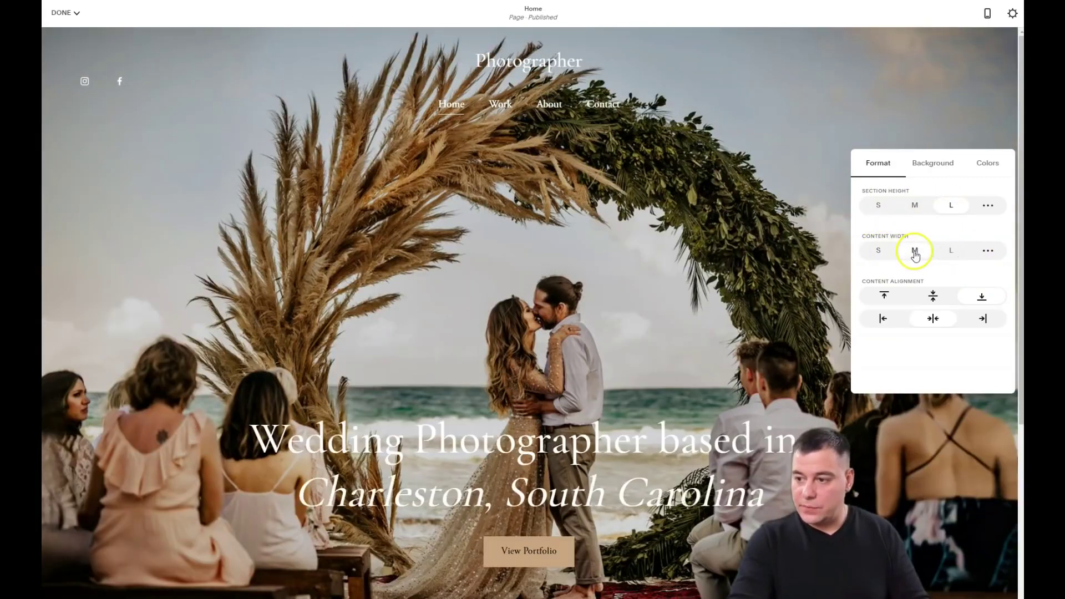
{"action": "left_click", "coordinate": [935, 299]}
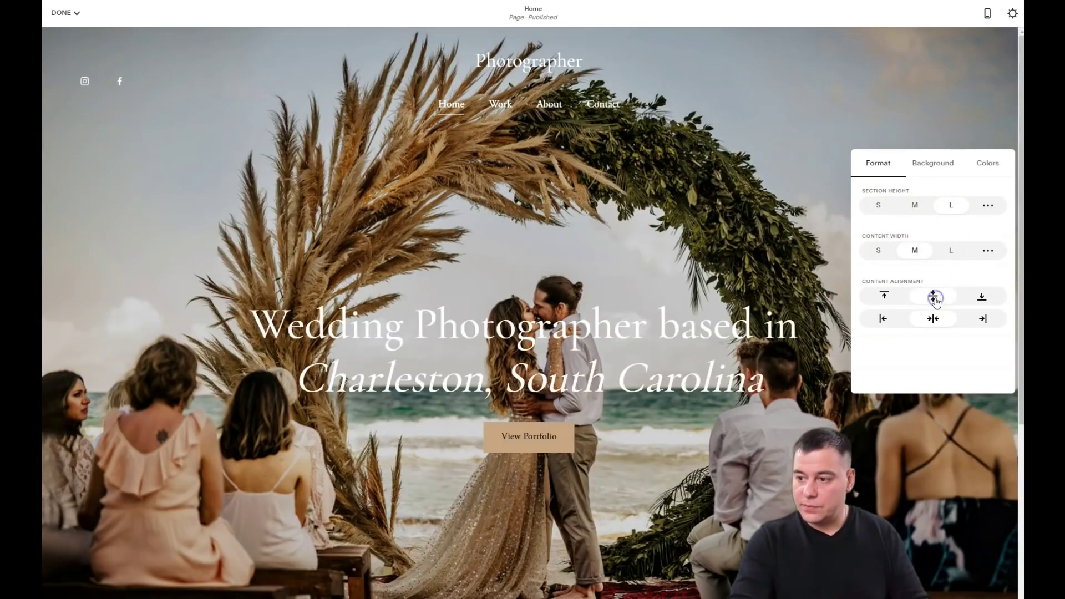
{"action": "left_click", "coordinate": [982, 298]}
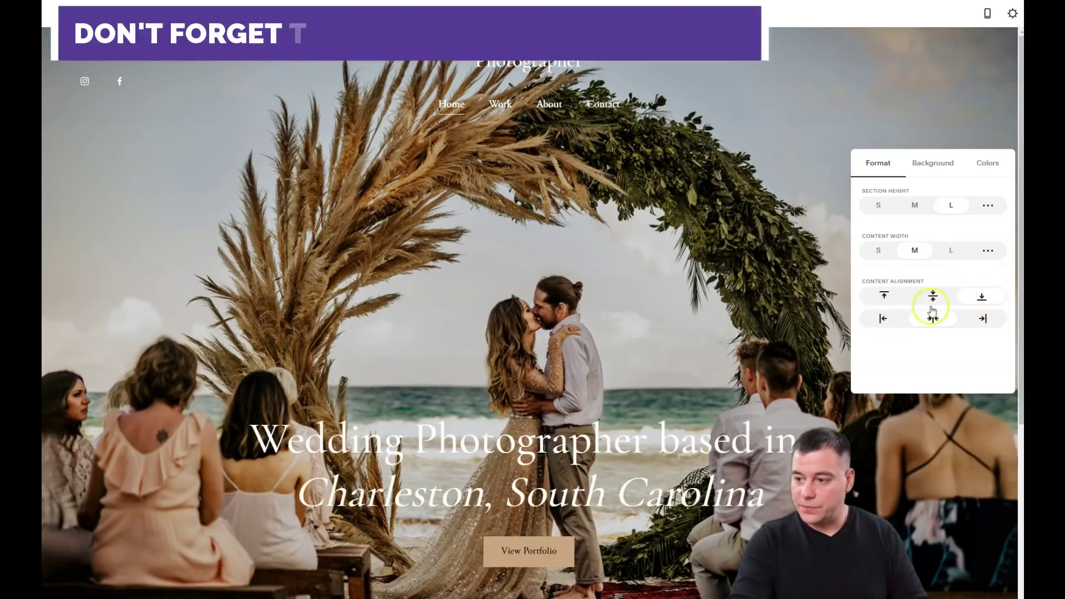
Step: Close the hero section's settings and start editing the site footer
{"action": "scroll", "coordinate": [591, 255], "scroll_direction": "down", "scroll_amount": 5}
{"action": "scroll", "coordinate": [593, 257], "scroll_direction": "up", "scroll_amount": 5}
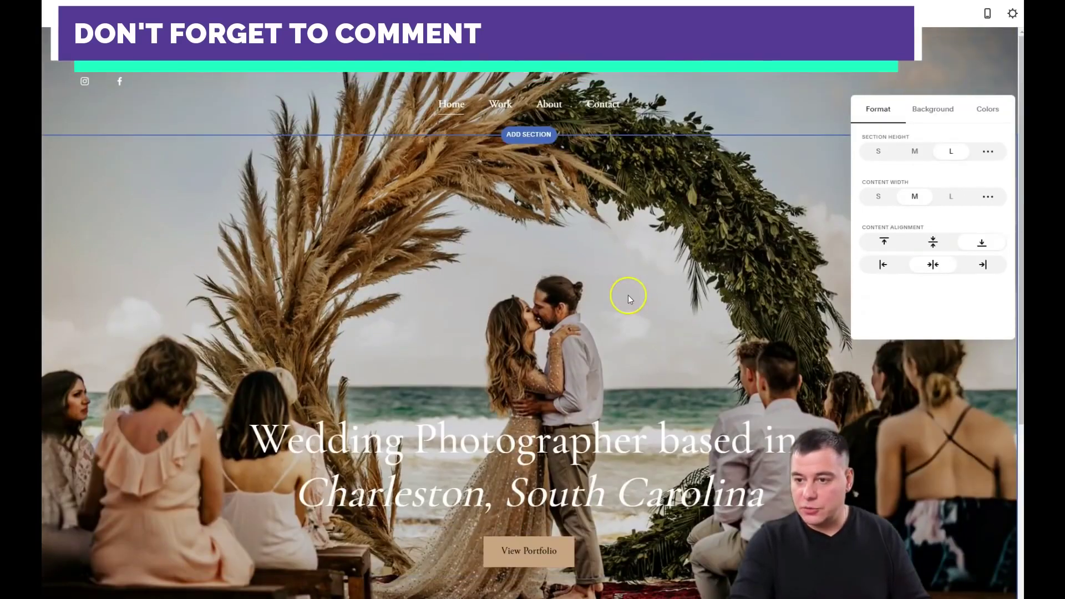
{"action": "left_click", "coordinate": [657, 274]}
{"action": "scroll", "coordinate": [571, 261], "scroll_direction": "down", "scroll_amount": 5}
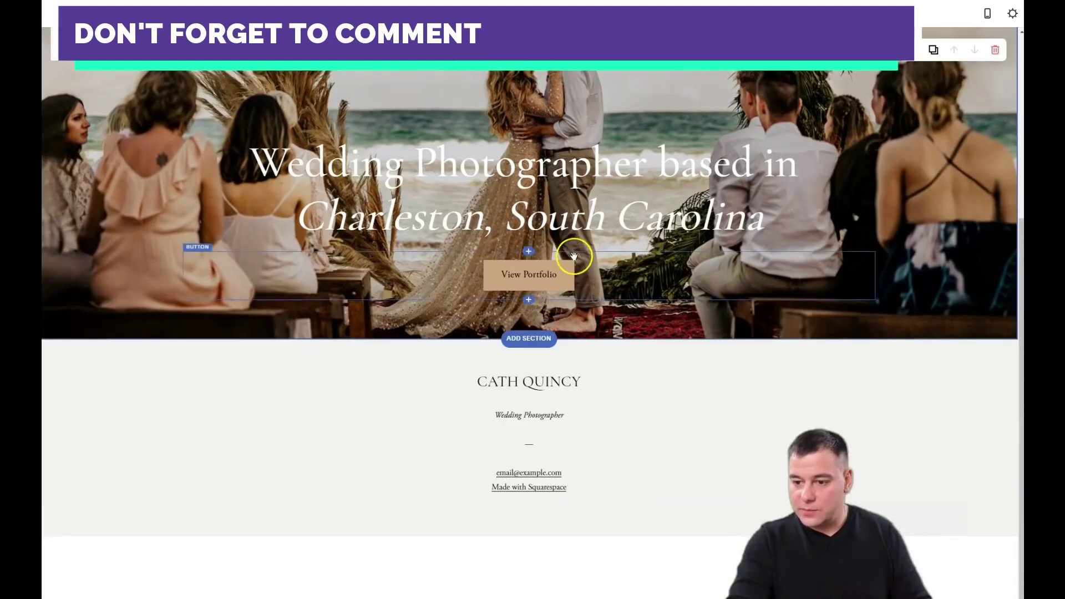
{"action": "left_click", "coordinate": [523, 365]}
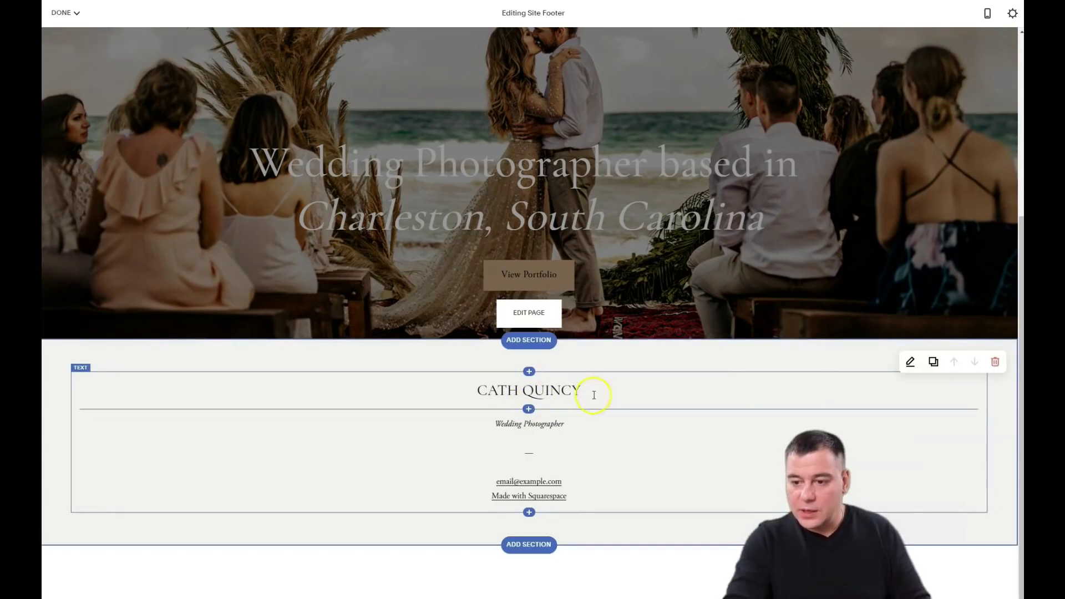
Step: Style the footer's name line as Heading 1 and the lines beneath it as Heading 4
{"action": "left_click_drag", "start_coordinate": [595, 395], "coordinate": [450, 391]}
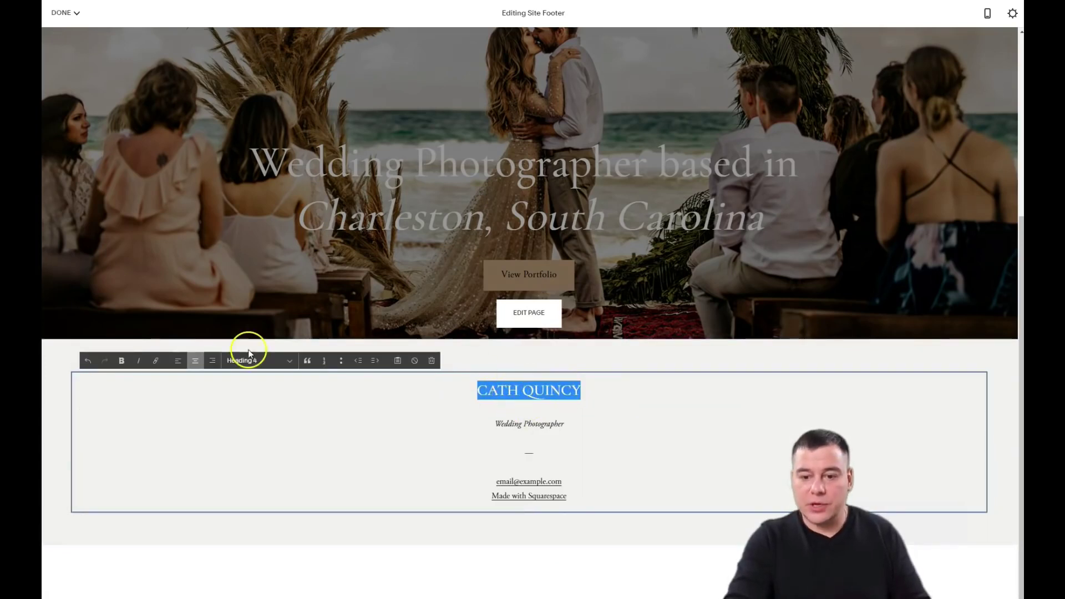
{"action": "left_click", "coordinate": [289, 363]}
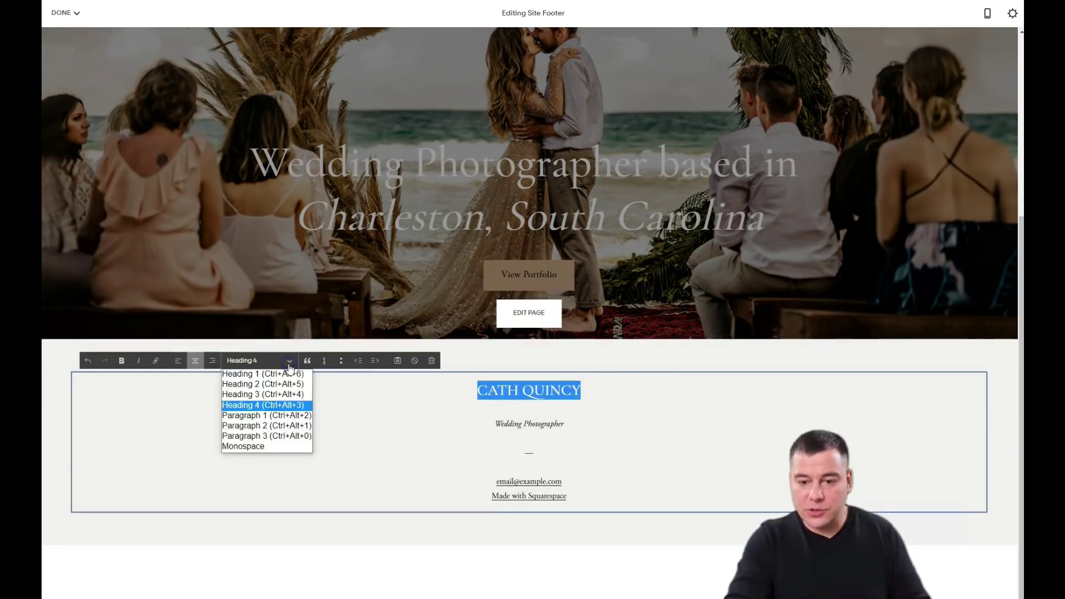
{"action": "left_click", "coordinate": [292, 368]}
{"action": "triple_click", "coordinate": [492, 460]}
{"action": "left_click", "coordinate": [251, 406]}
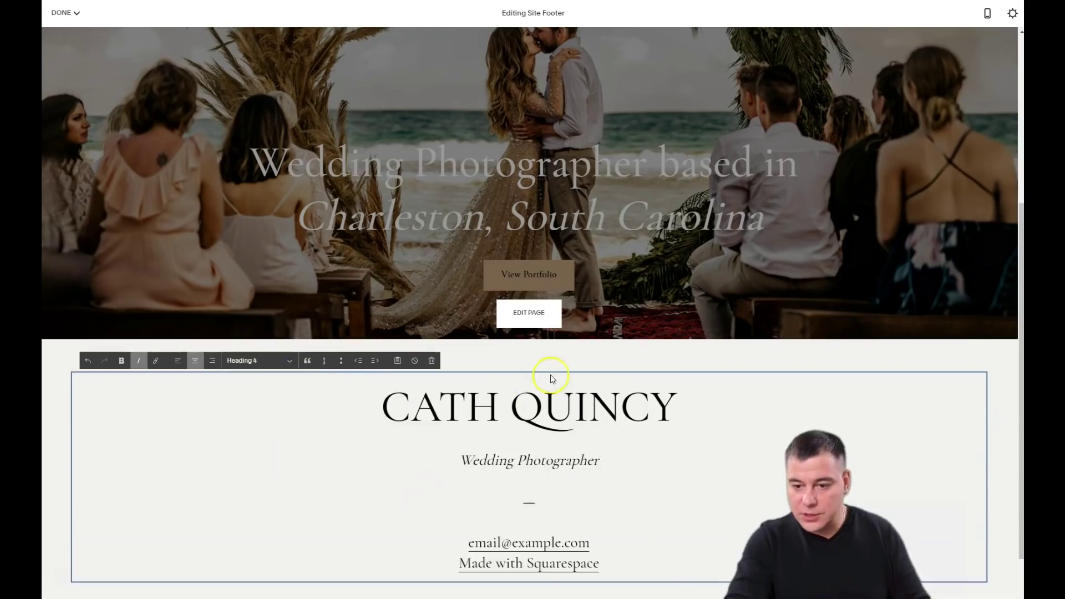
Step: Remove the footer's text block and delete the whole footer section
{"action": "left_click", "coordinate": [432, 362]}
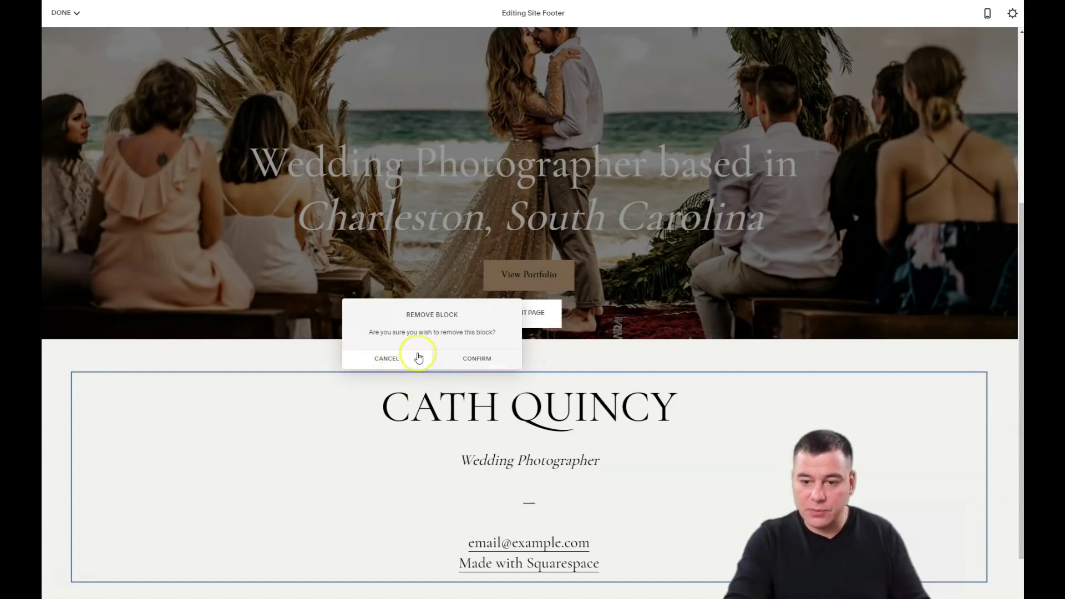
{"action": "left_click", "coordinate": [475, 359]}
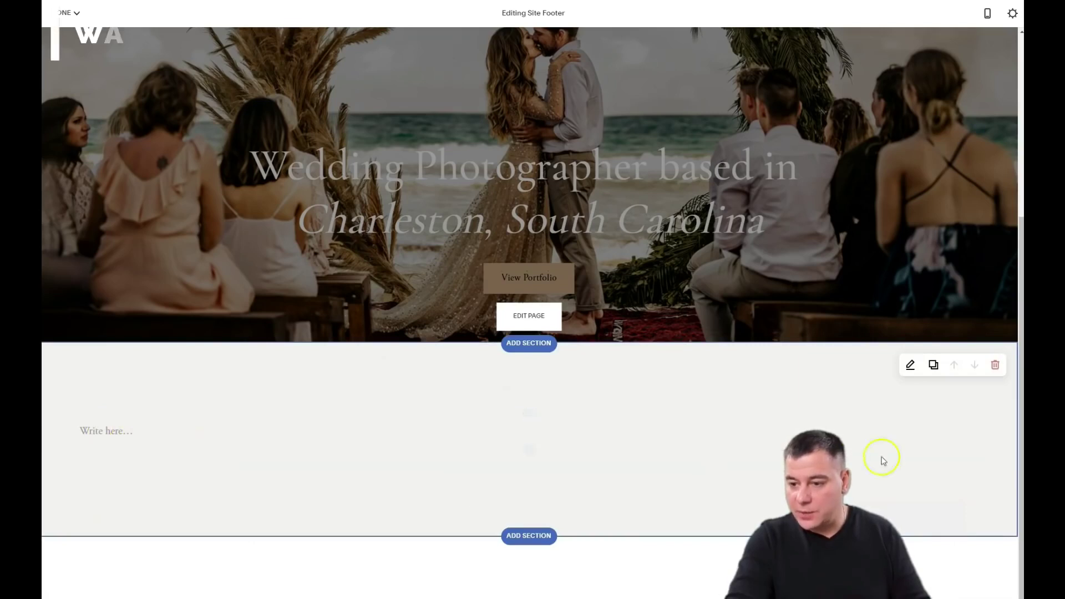
{"action": "left_click", "coordinate": [996, 365]}
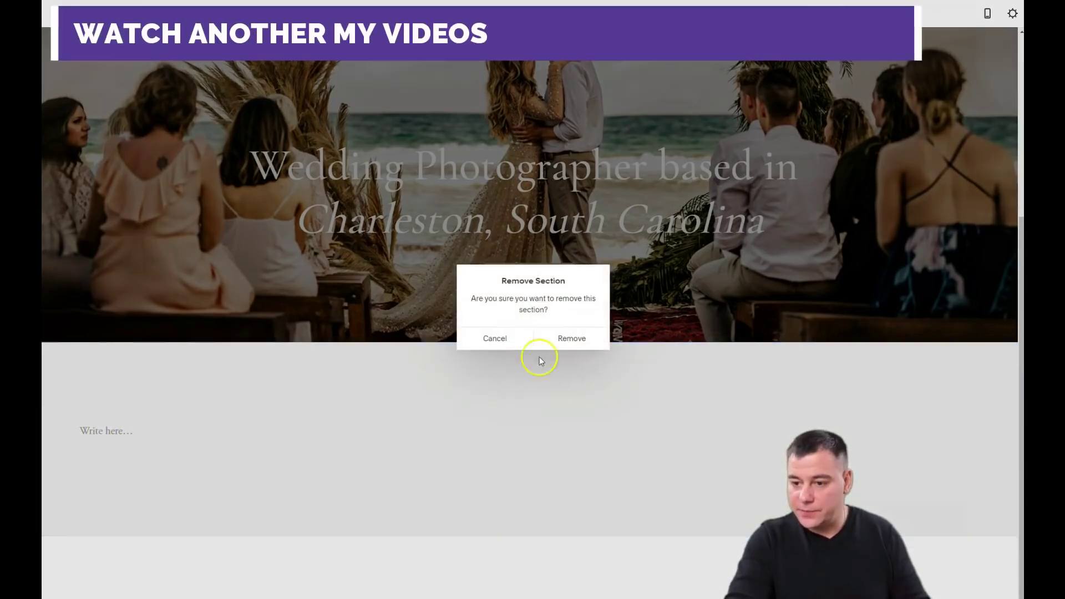
{"action": "left_click", "coordinate": [569, 339]}
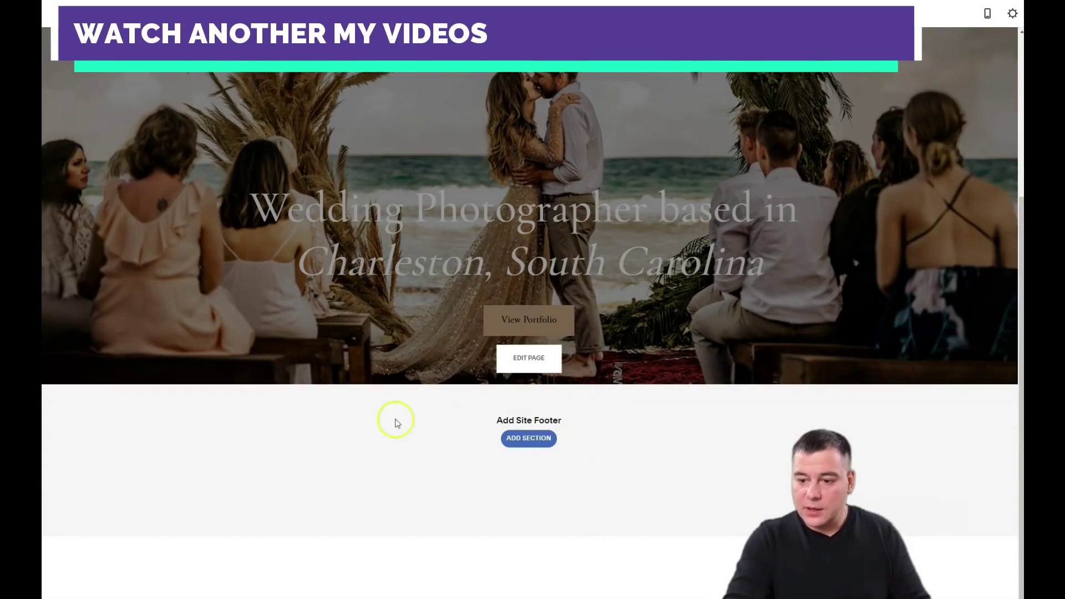
Step: Add a footer section with a centered site title, a newsletter sign-up form and About, Contact and Follow links
{"action": "left_click", "coordinate": [525, 439]}
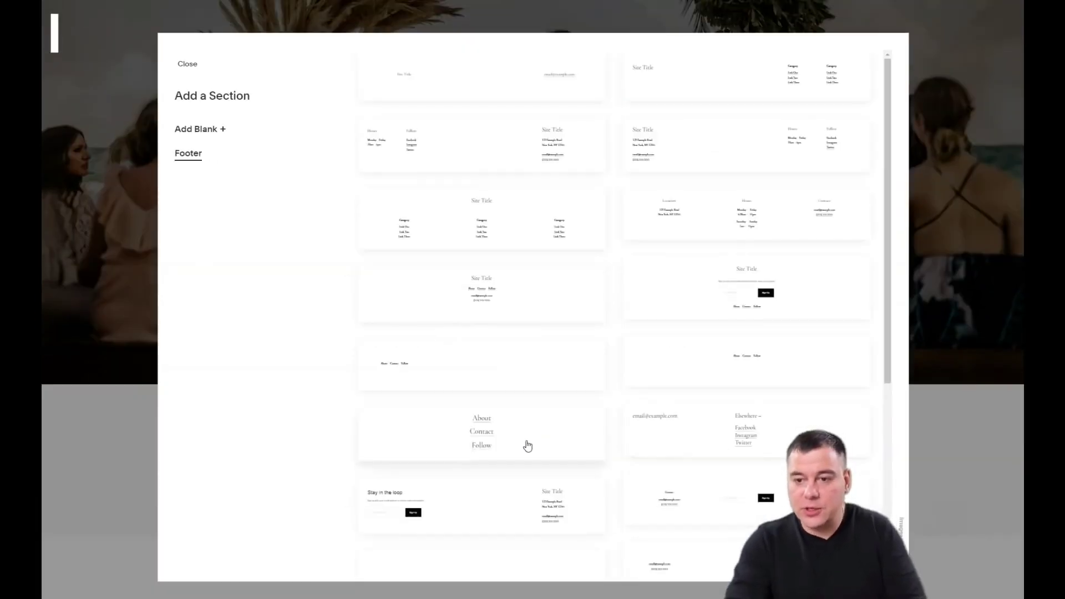
{"action": "scroll", "coordinate": [630, 176], "scroll_direction": "down", "scroll_amount": 6}
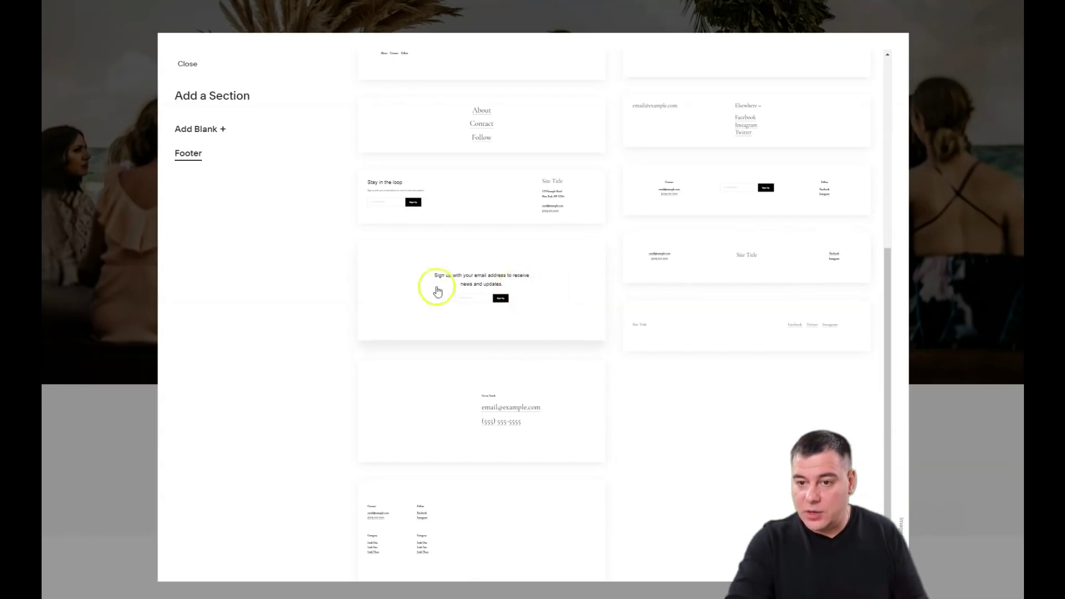
{"action": "scroll", "coordinate": [508, 294], "scroll_direction": "up", "scroll_amount": 3}
{"action": "scroll", "coordinate": [524, 277], "scroll_direction": "up", "scroll_amount": 3}
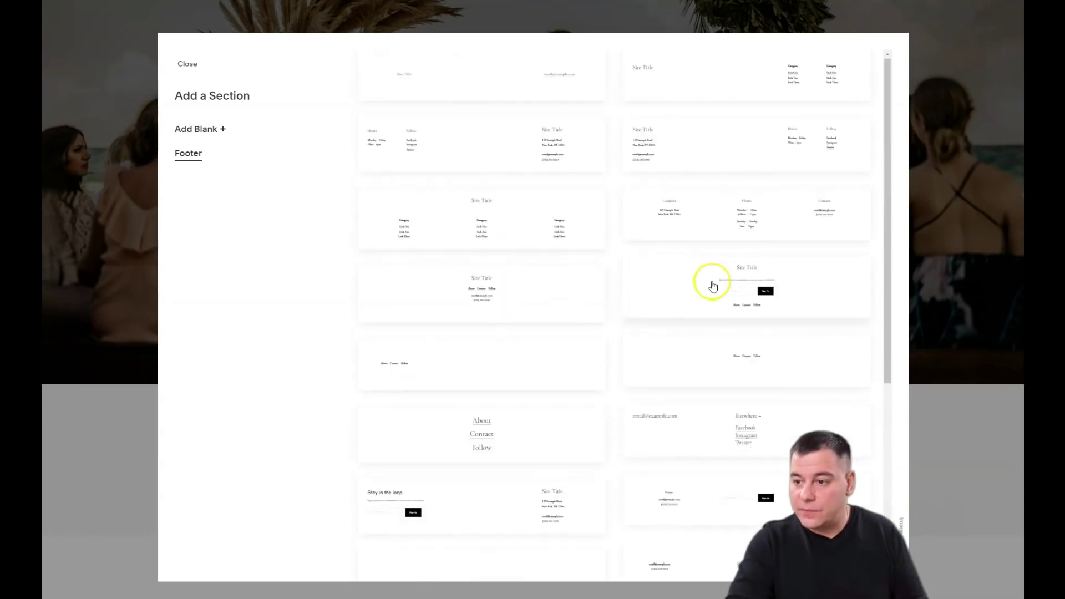
{"action": "left_click", "coordinate": [704, 283]}
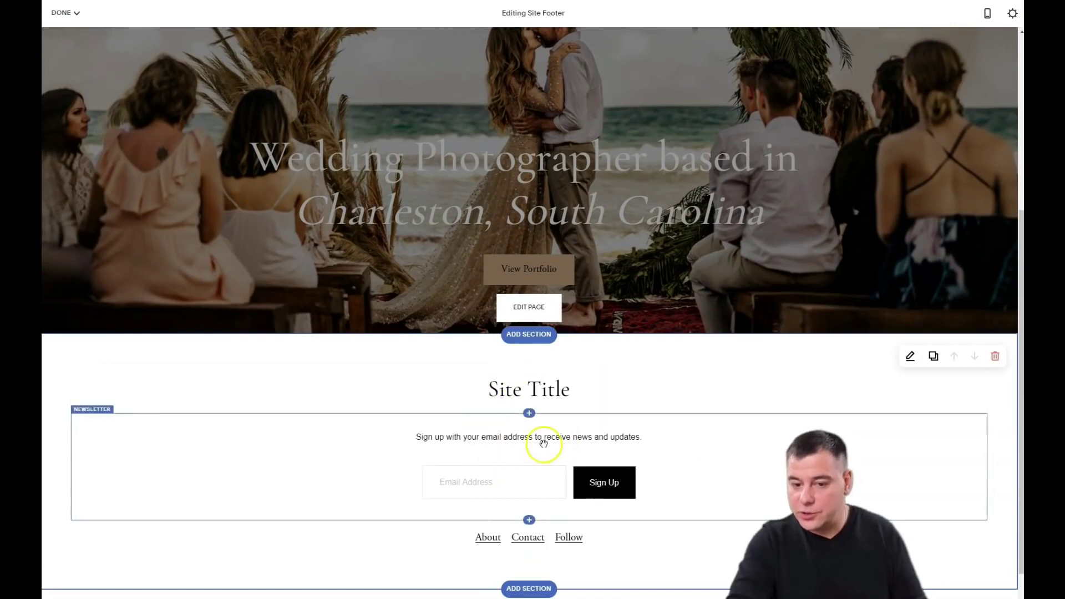
Step: Move the footer's Site Title block into a column to the left of the newsletter form and links
{"action": "scroll", "coordinate": [544, 444], "scroll_direction": "down", "scroll_amount": 1}
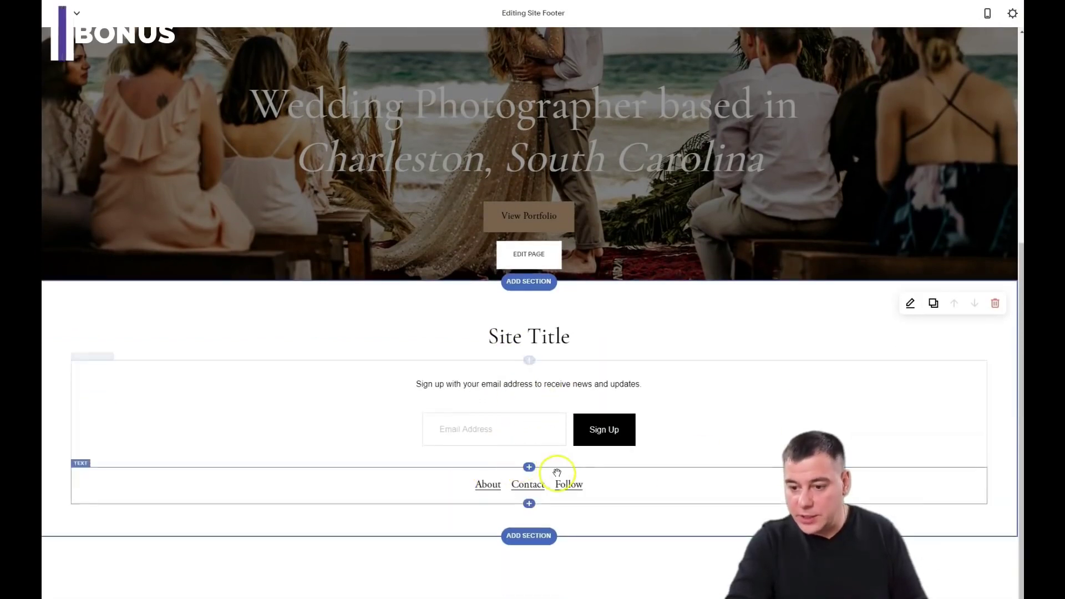
{"action": "left_click", "coordinate": [527, 336]}
{"action": "double_click", "coordinate": [508, 336]}
{"action": "left_click", "coordinate": [566, 343]}
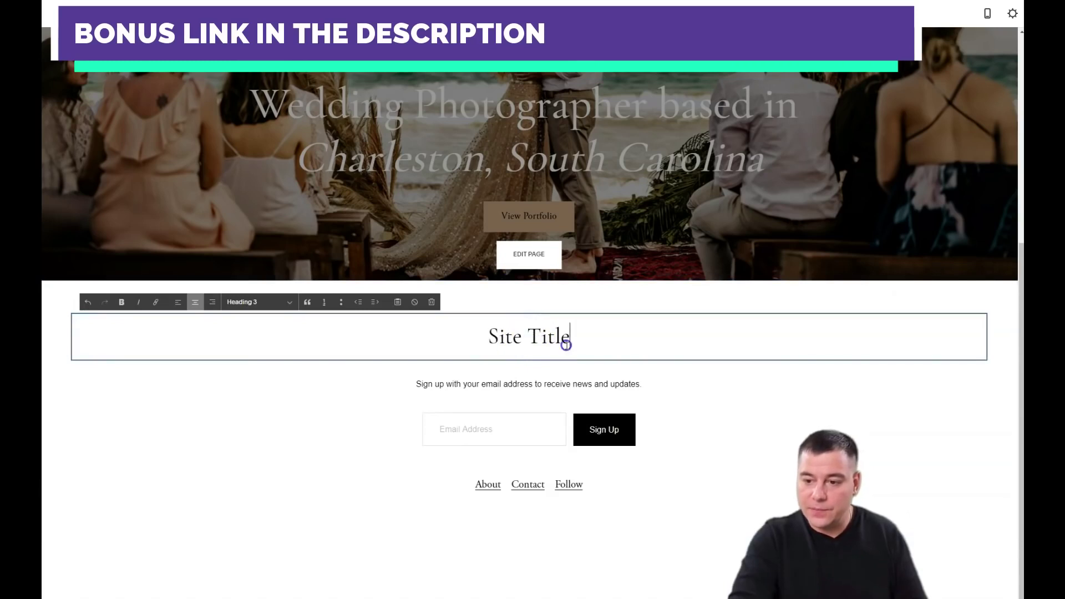
{"action": "left_click", "coordinate": [500, 303]}
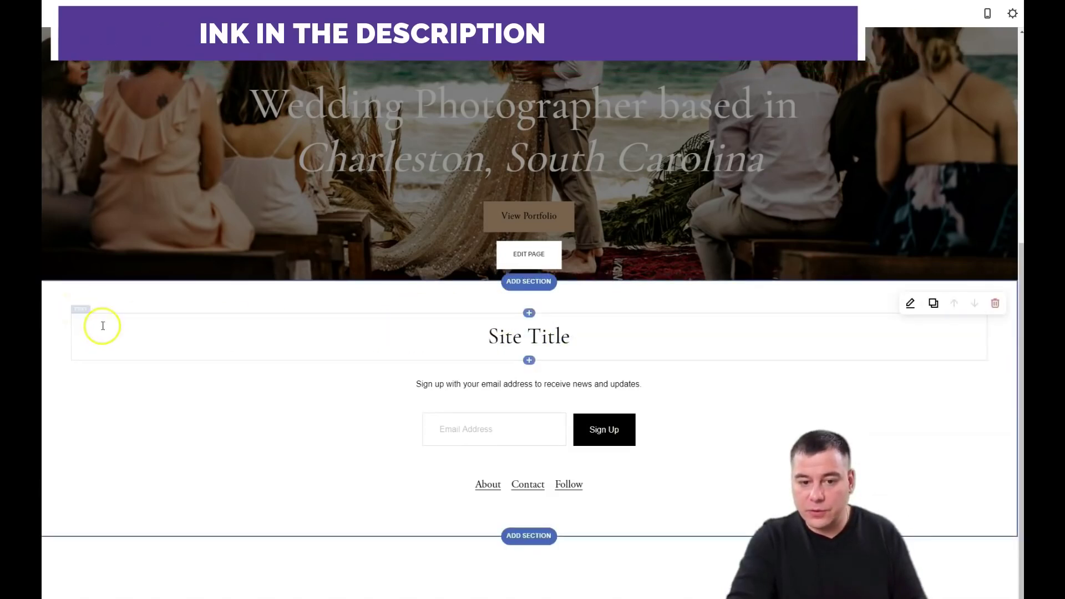
{"action": "left_click_drag", "start_coordinate": [87, 319], "coordinate": [84, 403]}
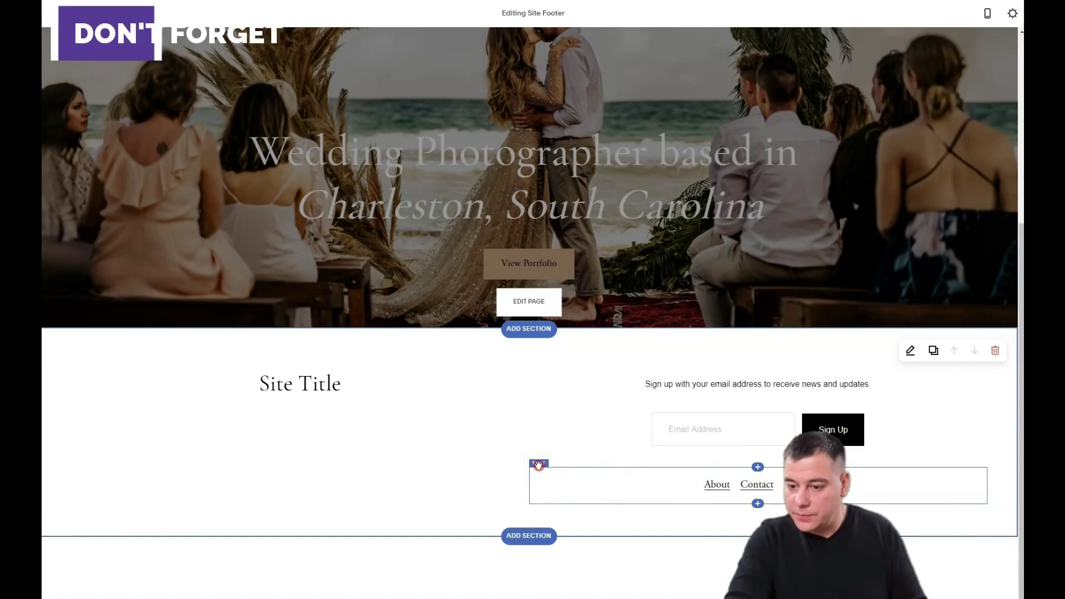
Step: Return from the site footer to editing the home page's hero section
{"action": "scroll", "coordinate": [521, 332], "scroll_direction": "up", "scroll_amount": 5}
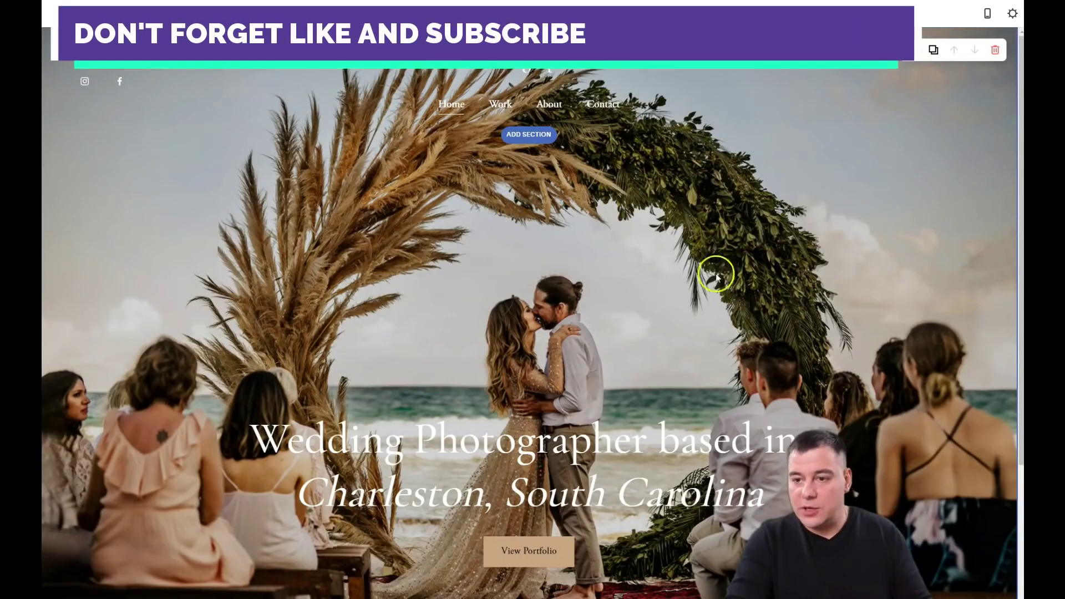
{"action": "scroll", "coordinate": [499, 332], "scroll_direction": "down", "scroll_amount": 3}
{"action": "scroll", "coordinate": [508, 331], "scroll_direction": "up", "scroll_amount": 3}
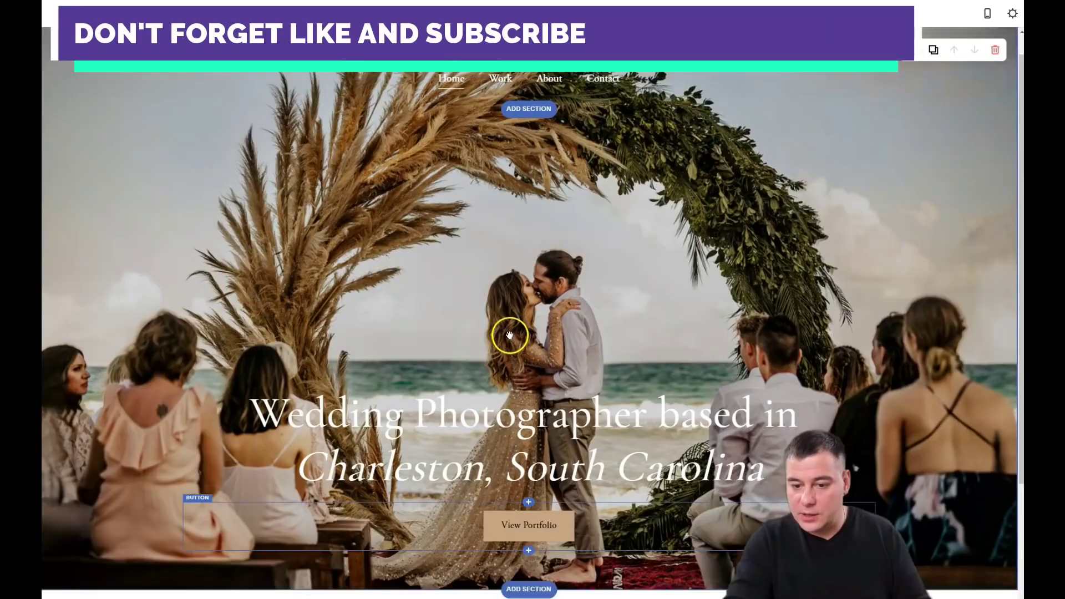
Step: Review the home page down to the footer, then leave the page editor for the site's main menu
{"action": "scroll", "coordinate": [510, 332], "scroll_direction": "down", "scroll_amount": 3}
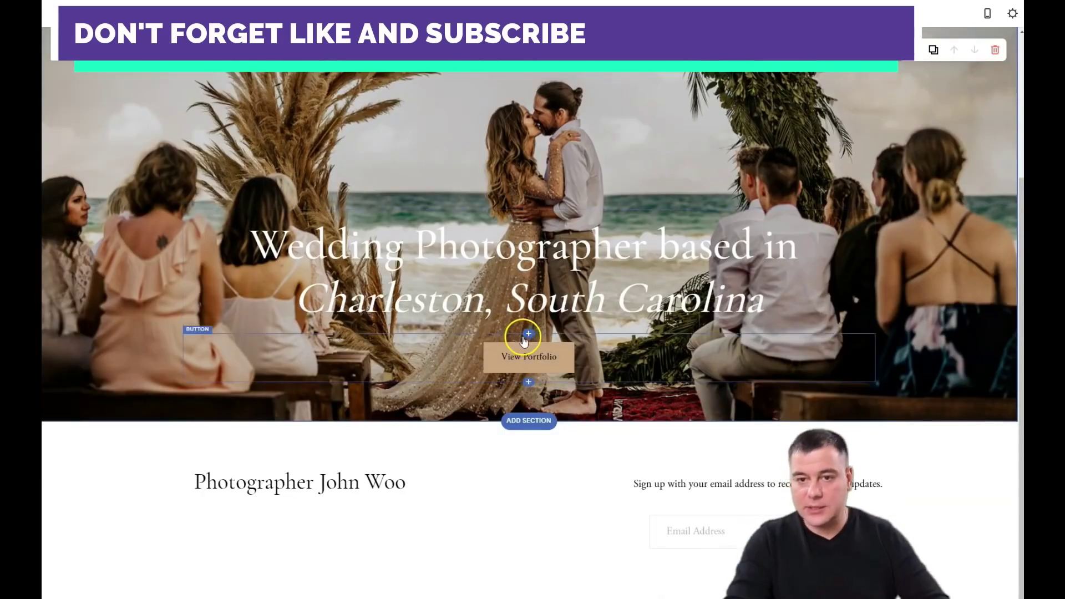
{"action": "scroll", "coordinate": [469, 293], "scroll_direction": "up", "scroll_amount": 3}
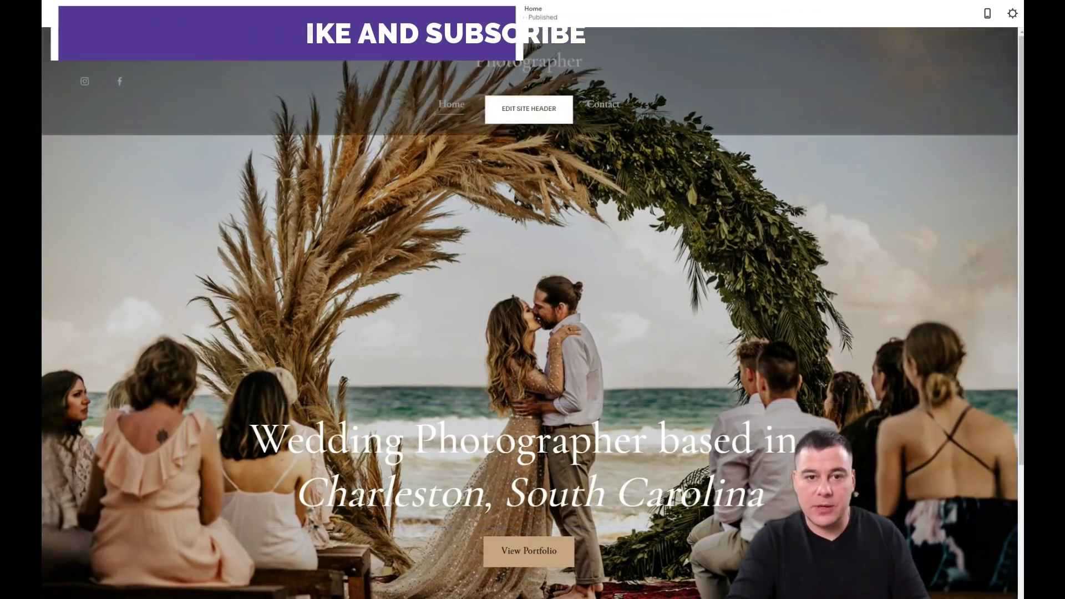
{"action": "left_click", "coordinate": [74, 25]}
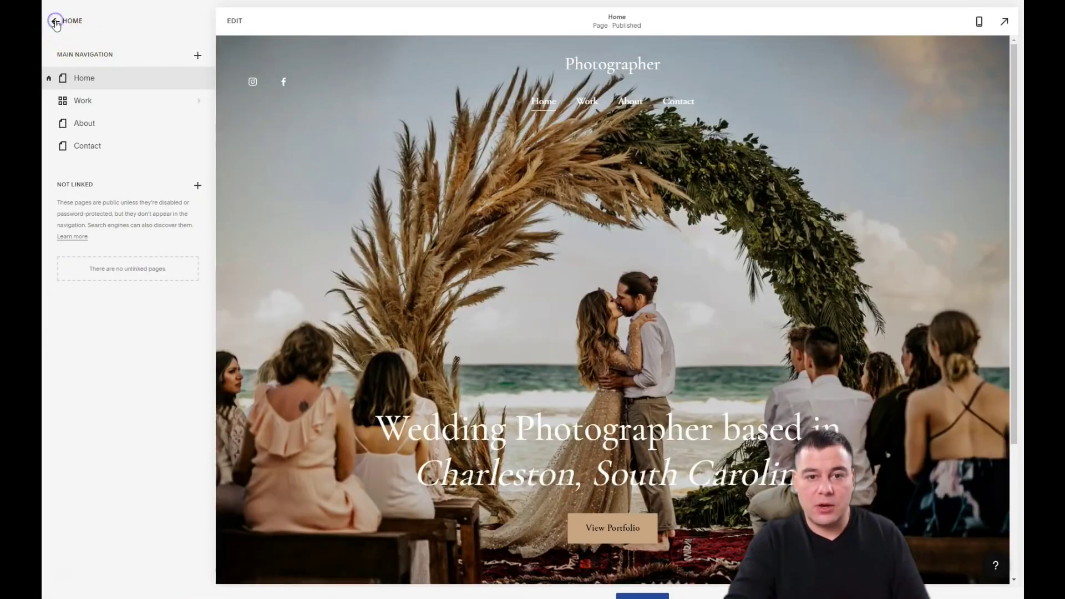
{"action": "left_click", "coordinate": [55, 22]}
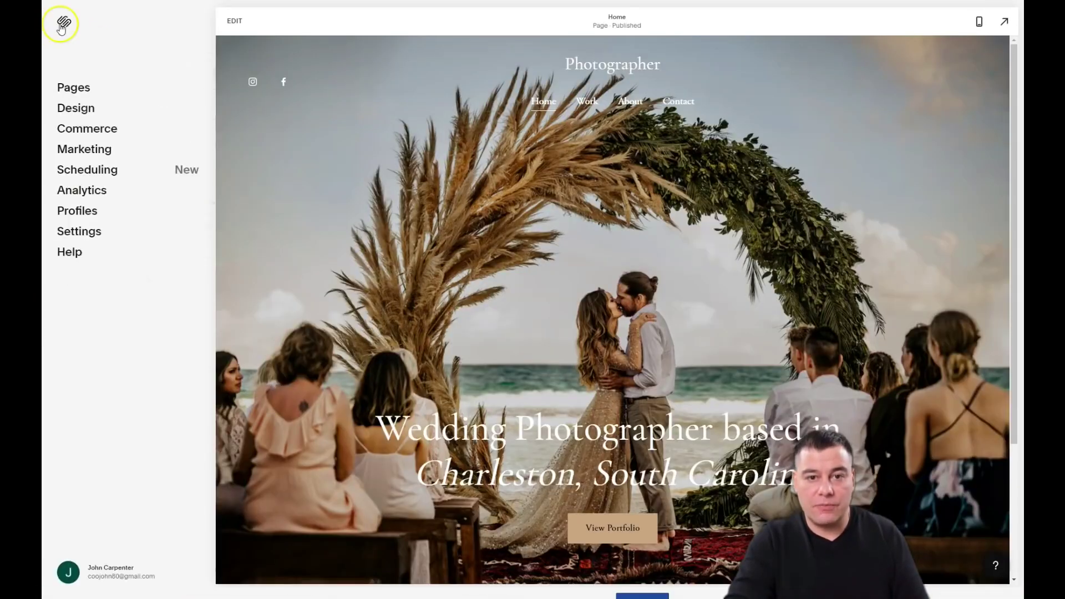
Step: Open the site's font design settings and browse the serif font packs available for switching
{"action": "left_click", "coordinate": [71, 111]}
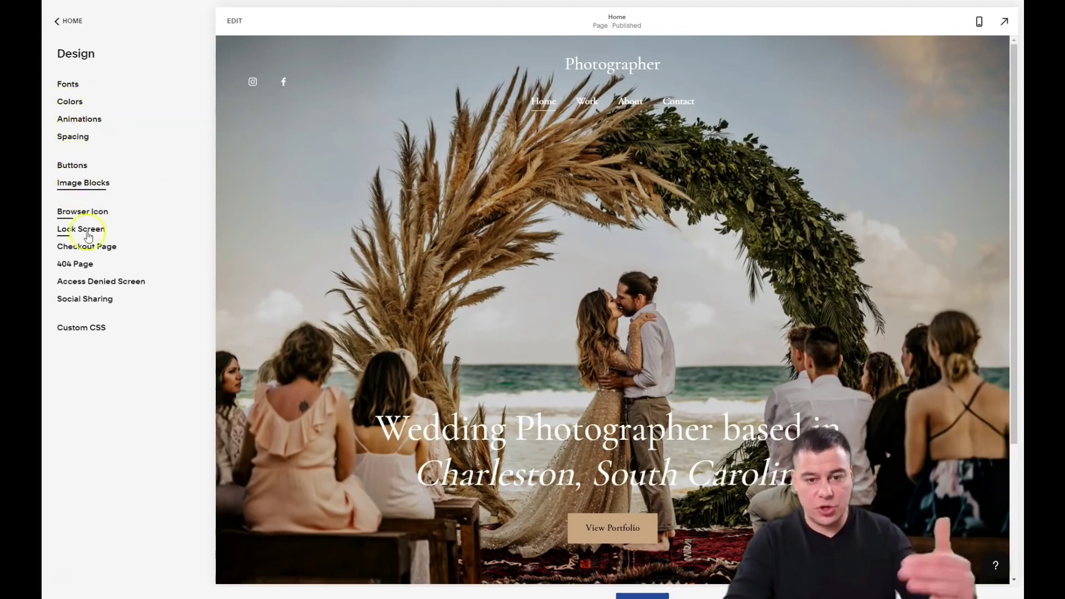
{"action": "left_click", "coordinate": [66, 86]}
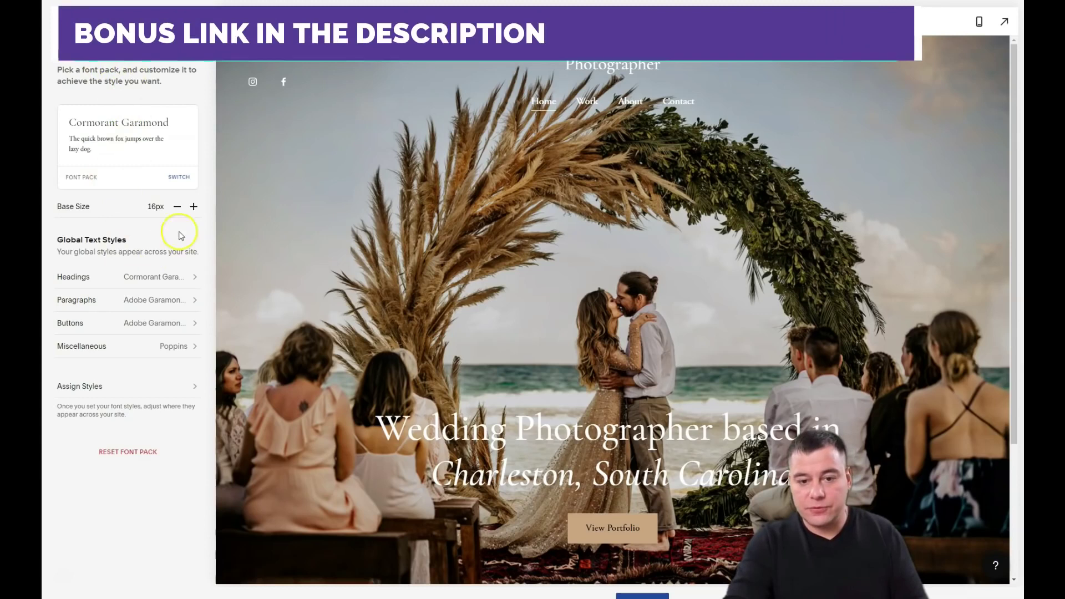
{"action": "left_click", "coordinate": [178, 181]}
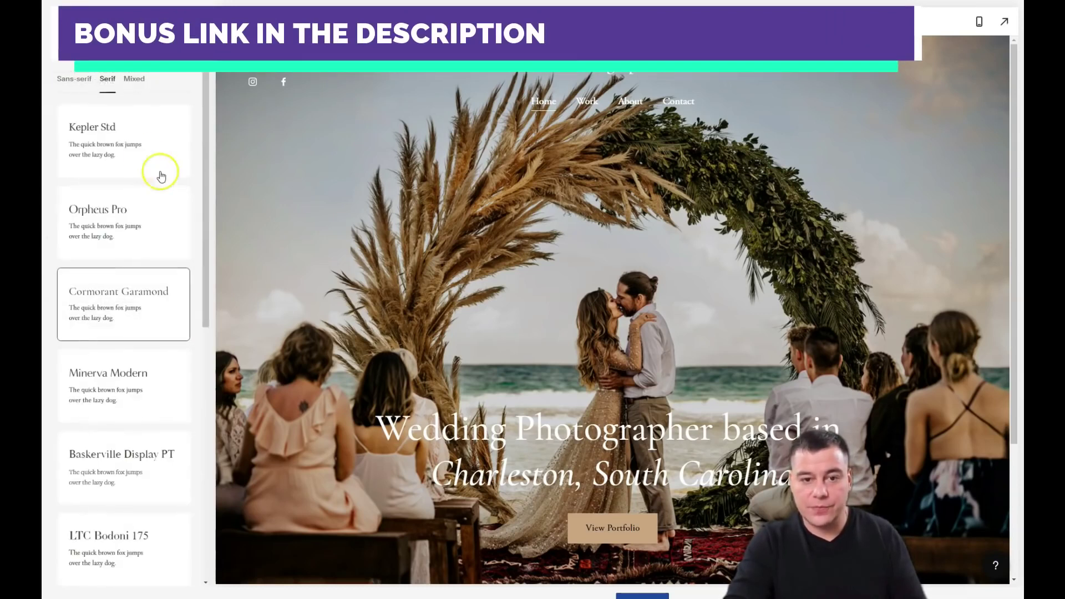
{"action": "scroll", "coordinate": [141, 177], "scroll_direction": "down", "scroll_amount": 3}
{"action": "scroll", "coordinate": [138, 178], "scroll_direction": "down", "scroll_amount": 3}
{"action": "scroll", "coordinate": [136, 178], "scroll_direction": "up", "scroll_amount": 5}
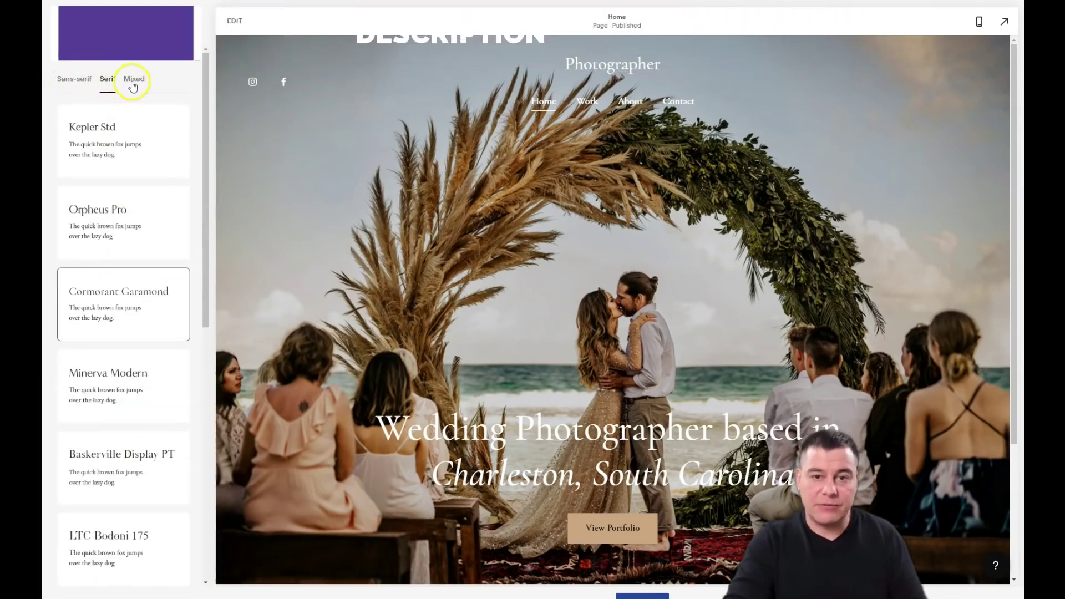
Step: Apply the Minerva Modern serif font pack to the site and review it on the home page down to the footer
{"action": "scroll", "coordinate": [147, 333], "scroll_direction": "down", "scroll_amount": 2}
{"action": "left_click", "coordinate": [105, 286]}
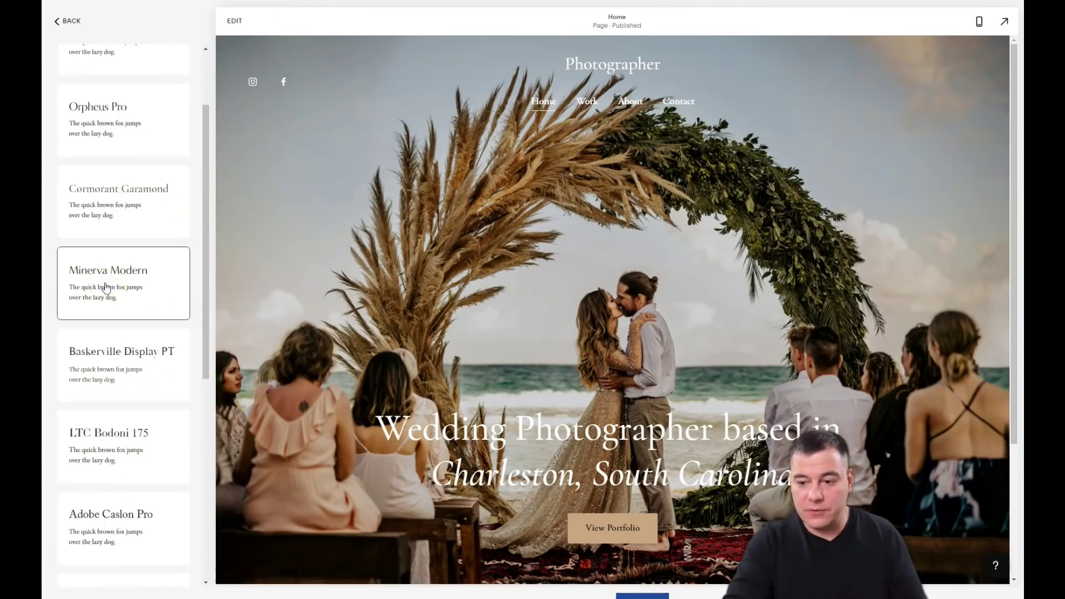
{"action": "left_click", "coordinate": [113, 283]}
{"action": "left_click", "coordinate": [687, 273]}
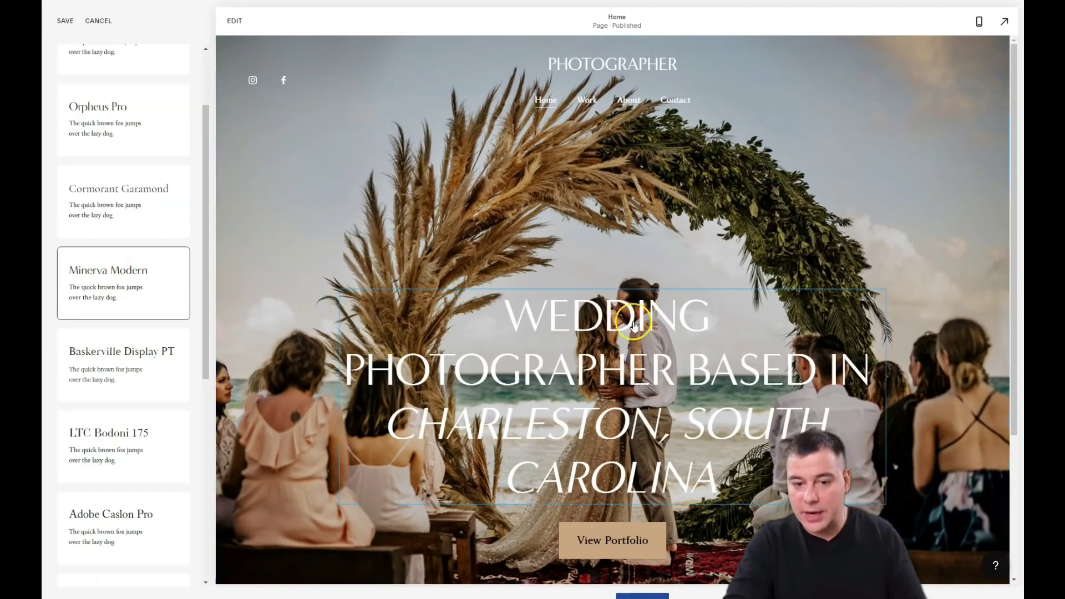
{"action": "scroll", "coordinate": [604, 314], "scroll_direction": "down", "scroll_amount": 4}
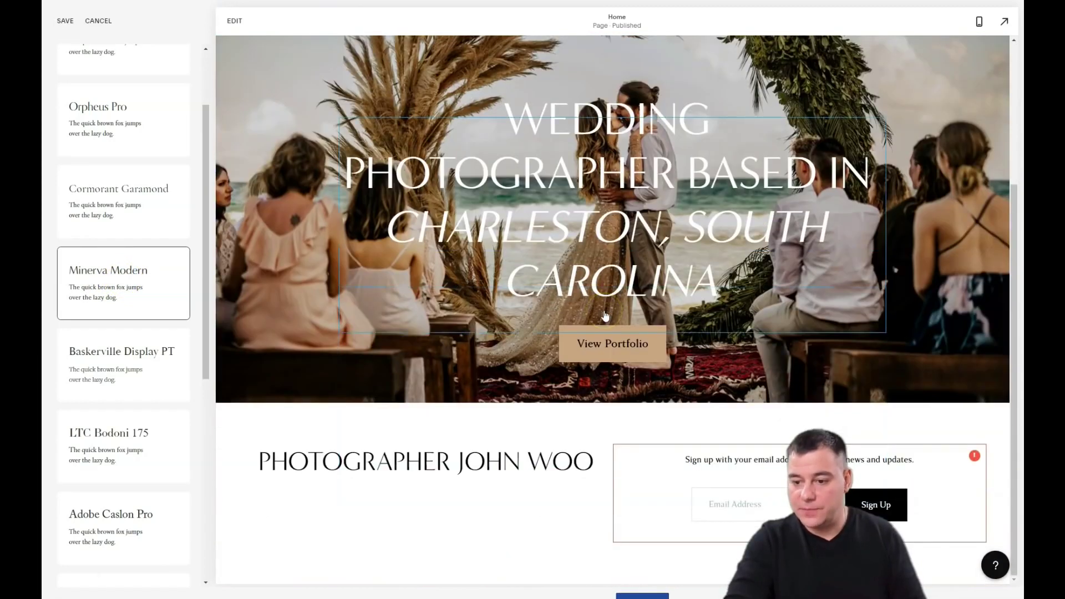
{"action": "scroll", "coordinate": [623, 381], "scroll_direction": "up", "scroll_amount": 4}
{"action": "left_click", "coordinate": [358, 177]}
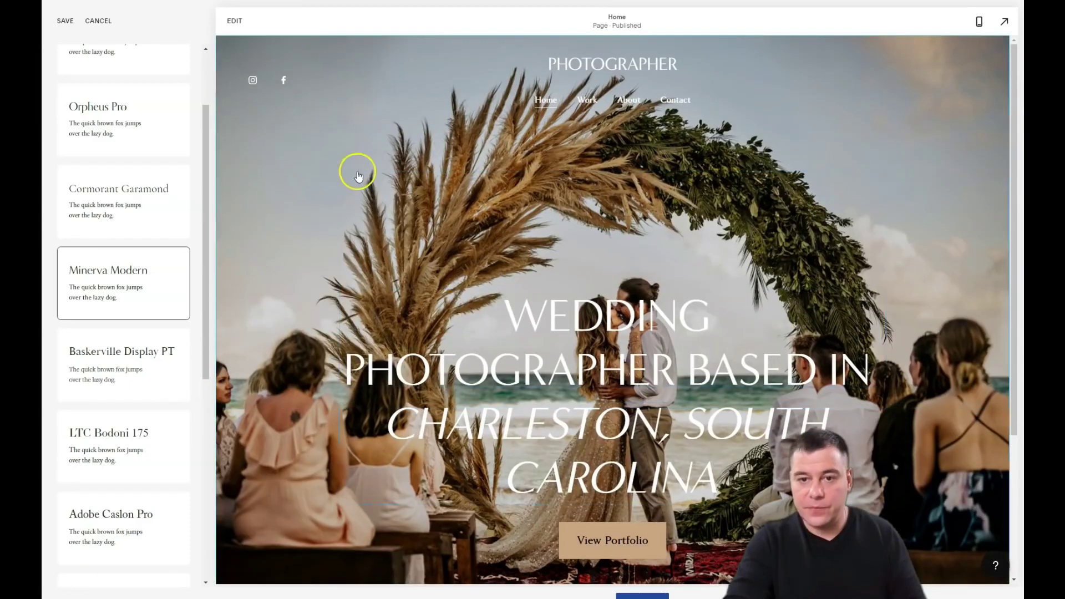
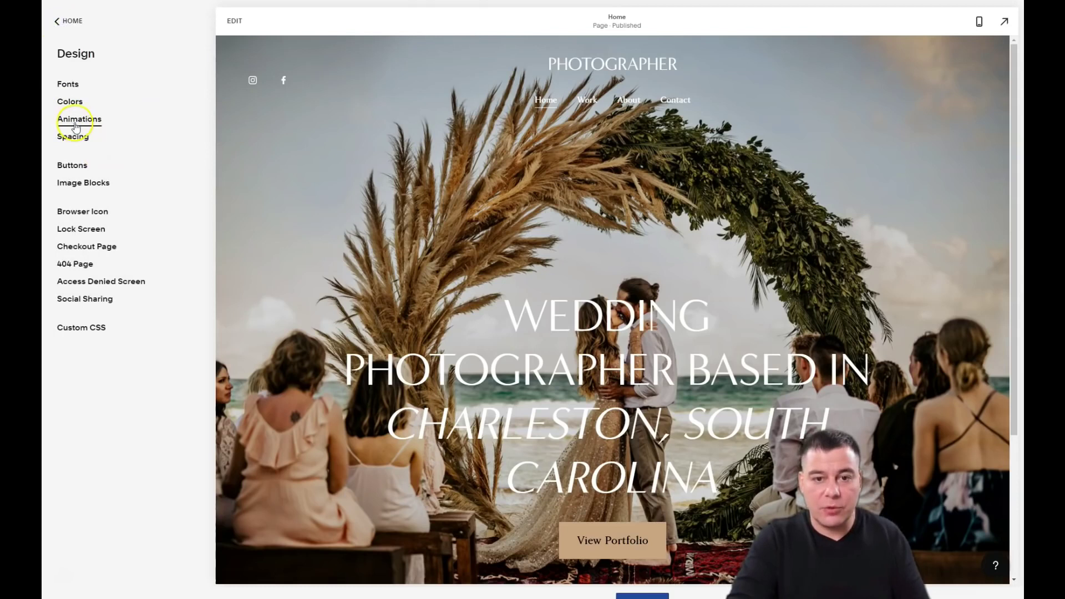
Step: Try the Fade animation style for site elements, choose Scale instead, and return to the main menu
{"action": "left_click", "coordinate": [76, 121]}
{"action": "left_click", "coordinate": [97, 157]}
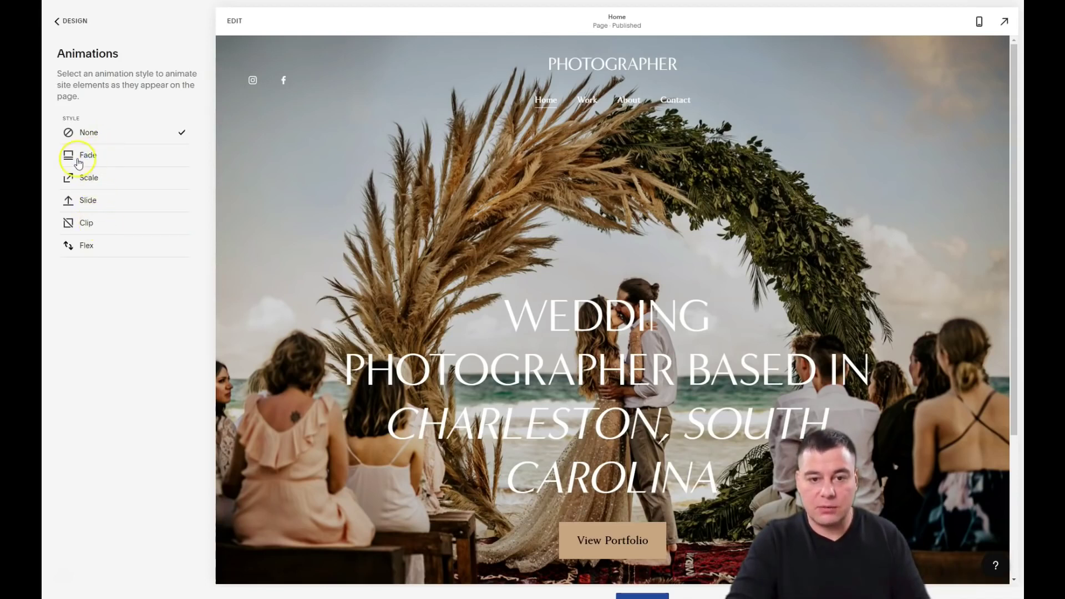
{"action": "left_click", "coordinate": [79, 160]}
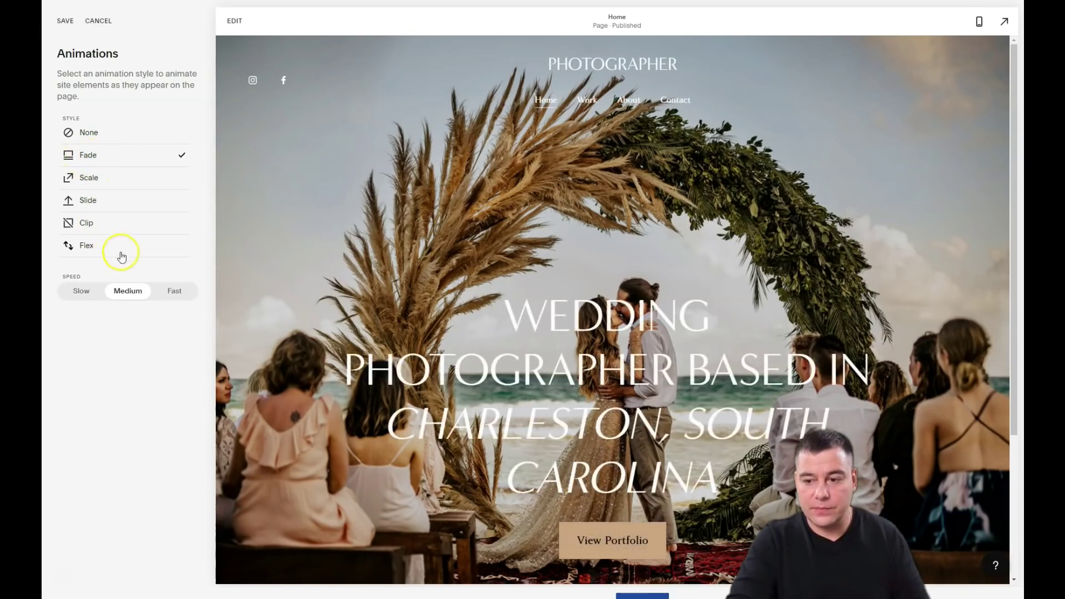
{"action": "left_click", "coordinate": [92, 182]}
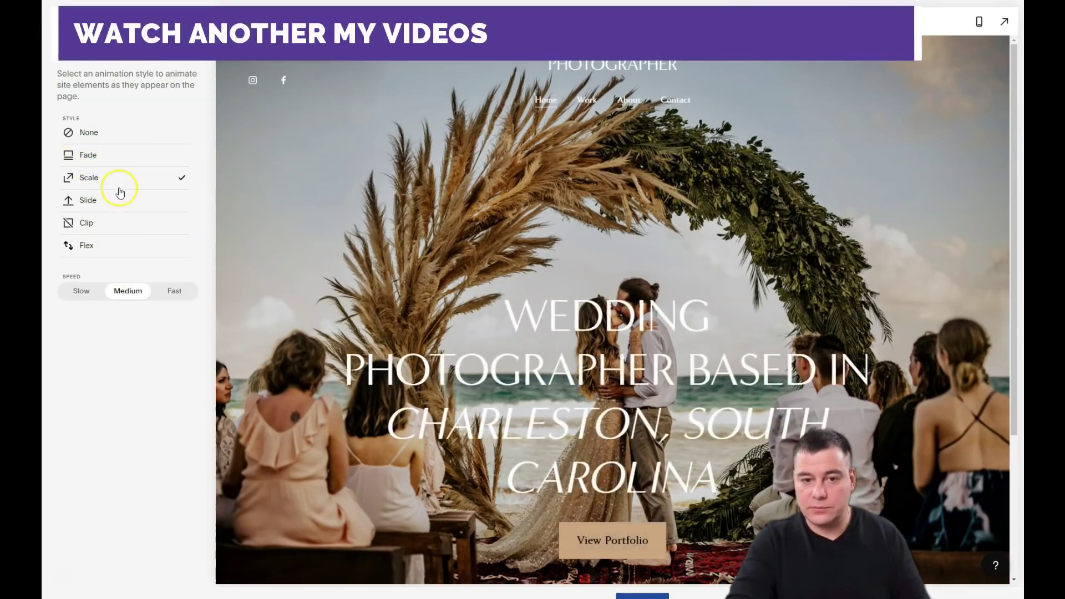
{"action": "left_click", "coordinate": [48, 24]}
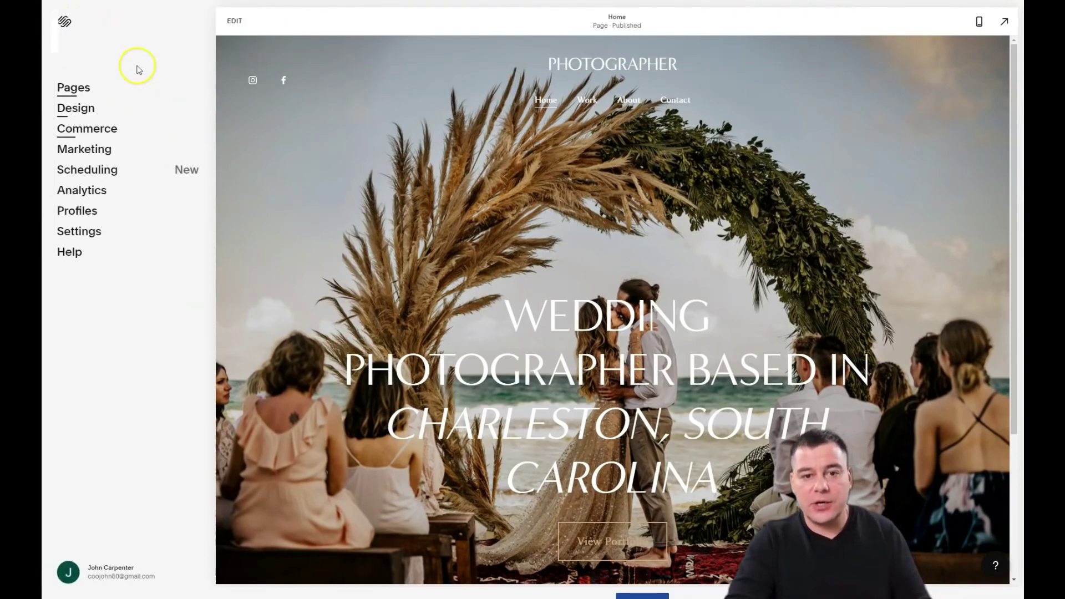
Step: View the site's page list and examine the home page preview from the header to the footer
{"action": "left_click", "coordinate": [80, 90]}
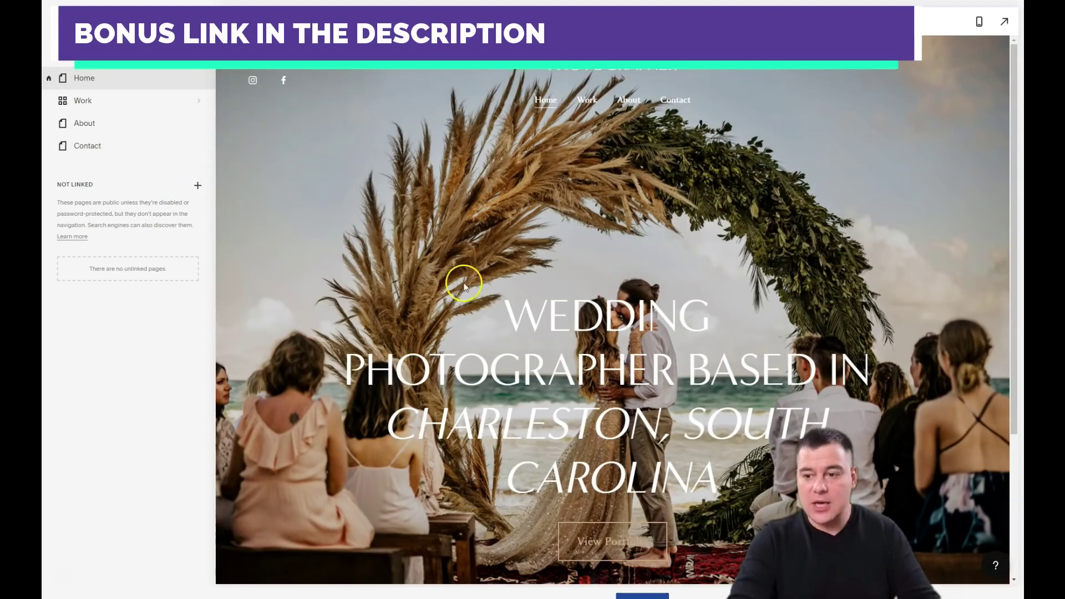
{"action": "key", "text": "Escape"}
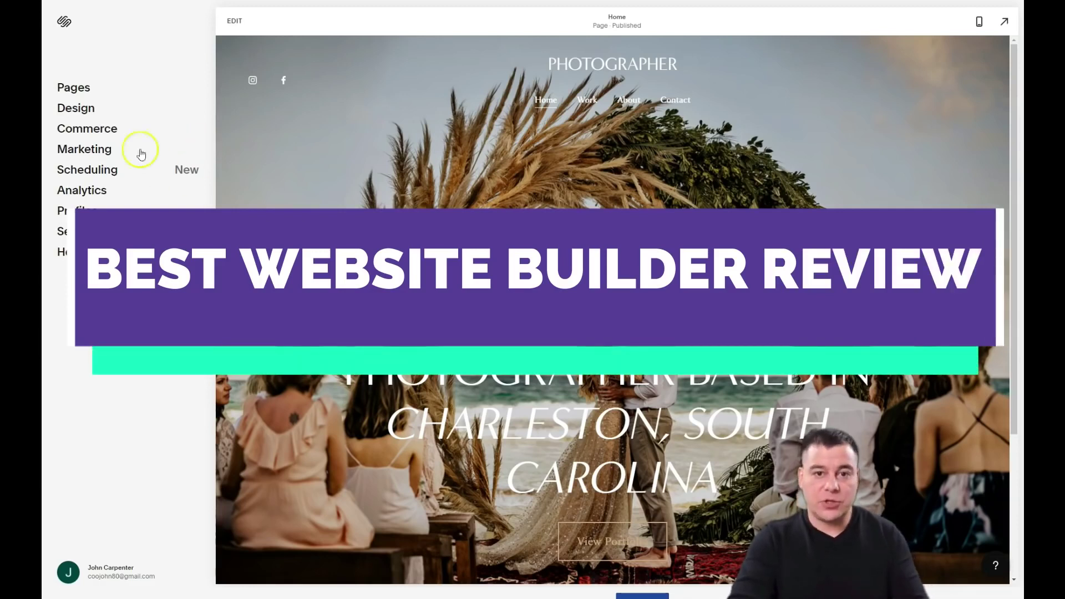
{"action": "left_click", "coordinate": [63, 21]}
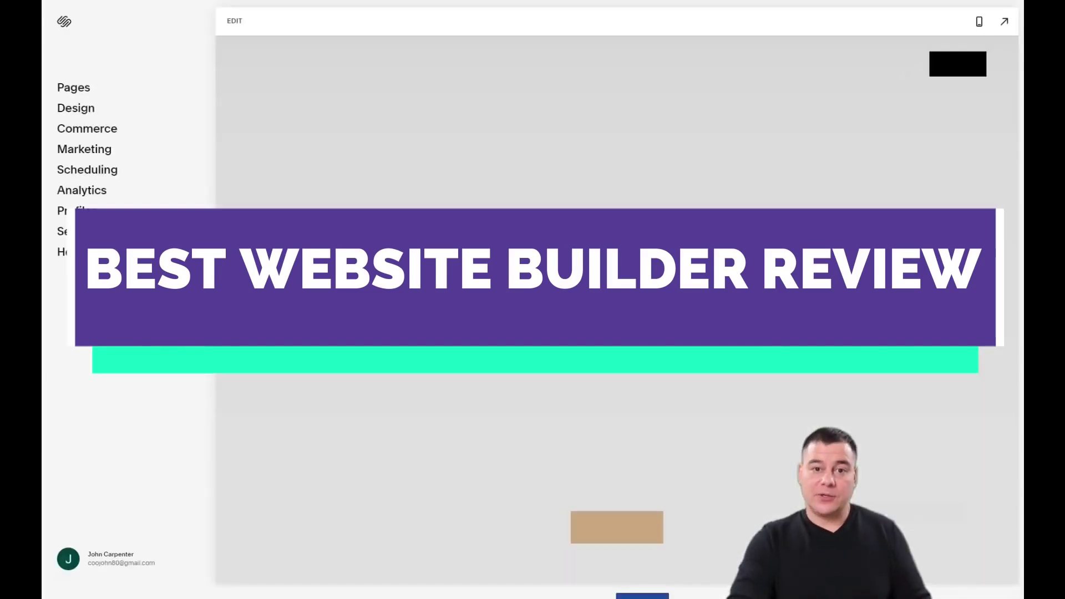
{"action": "scroll", "coordinate": [613, 311], "scroll_direction": "down", "scroll_amount": 5}
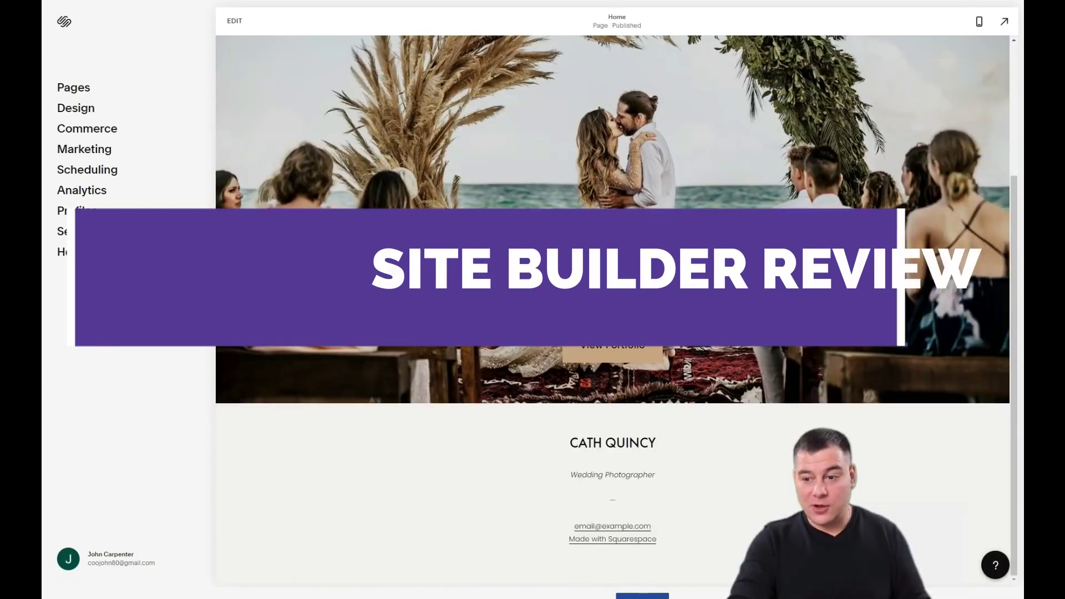
{"action": "scroll", "coordinate": [612, 310], "scroll_direction": "up", "scroll_amount": 5}
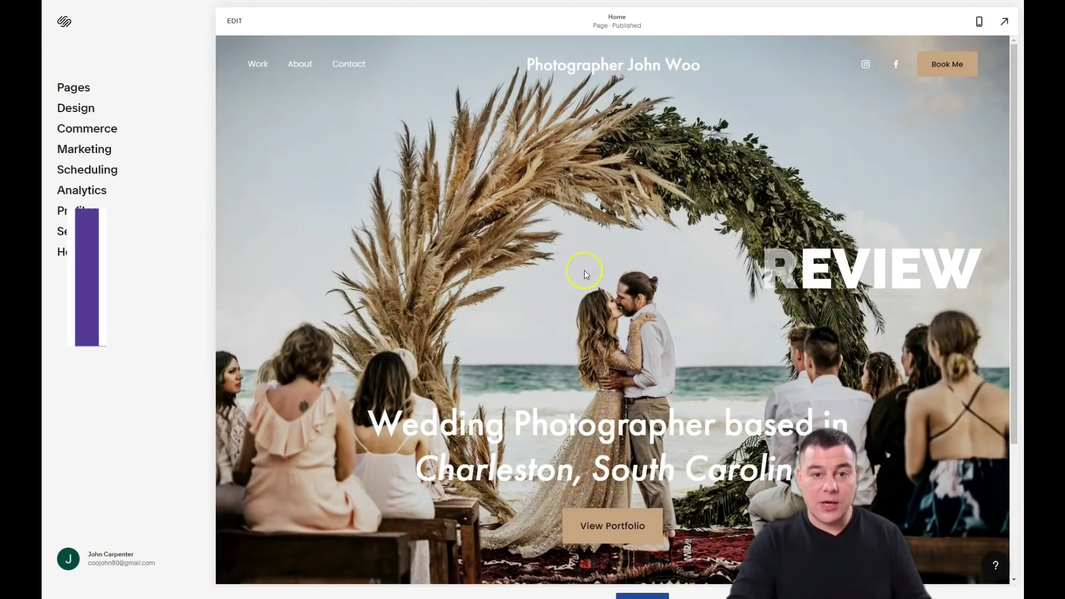